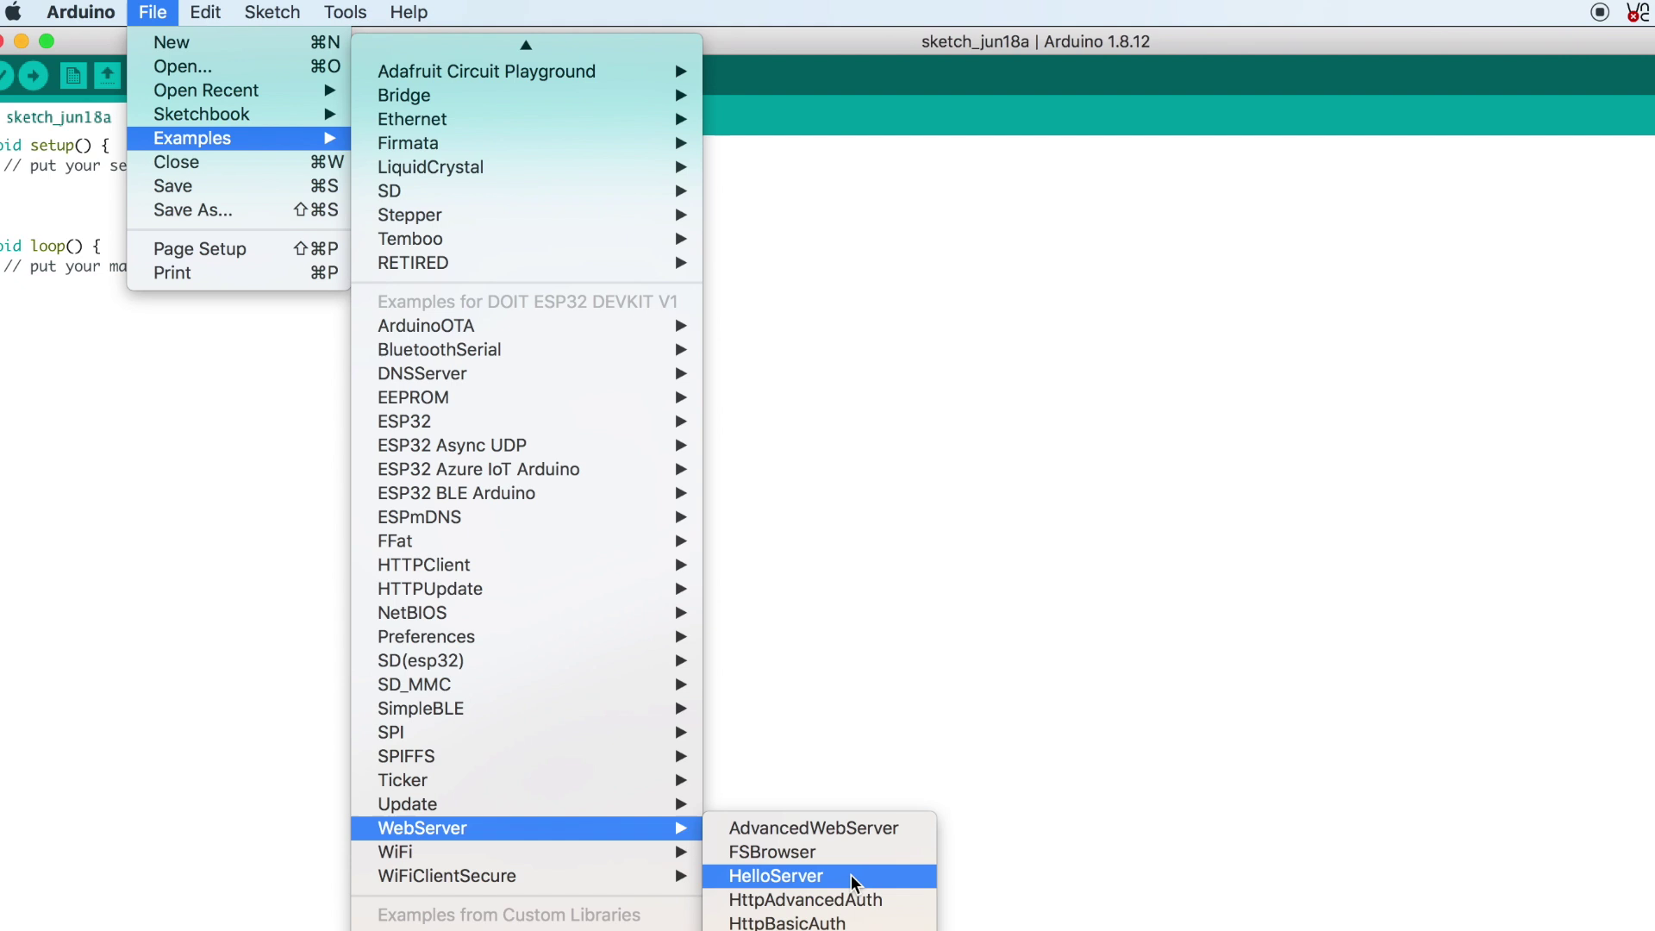
# Open the HelloServer example and check its Wi-Fi network name and password.
pyautogui.click(851, 875)
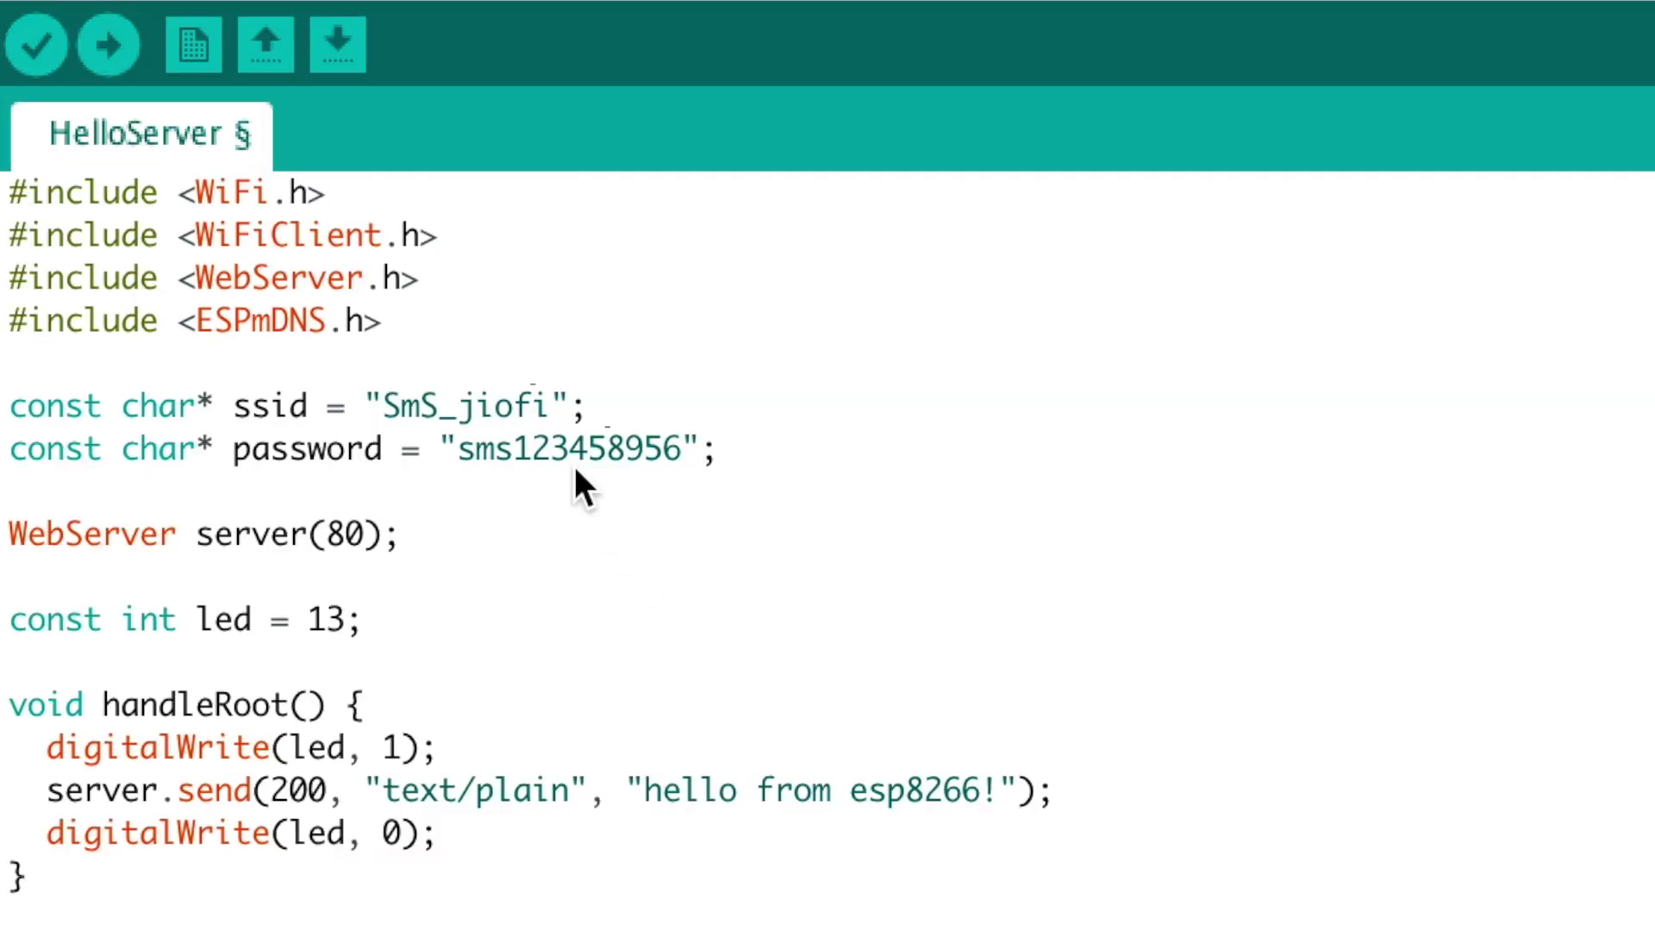
pyautogui.doubleClick(469, 405)
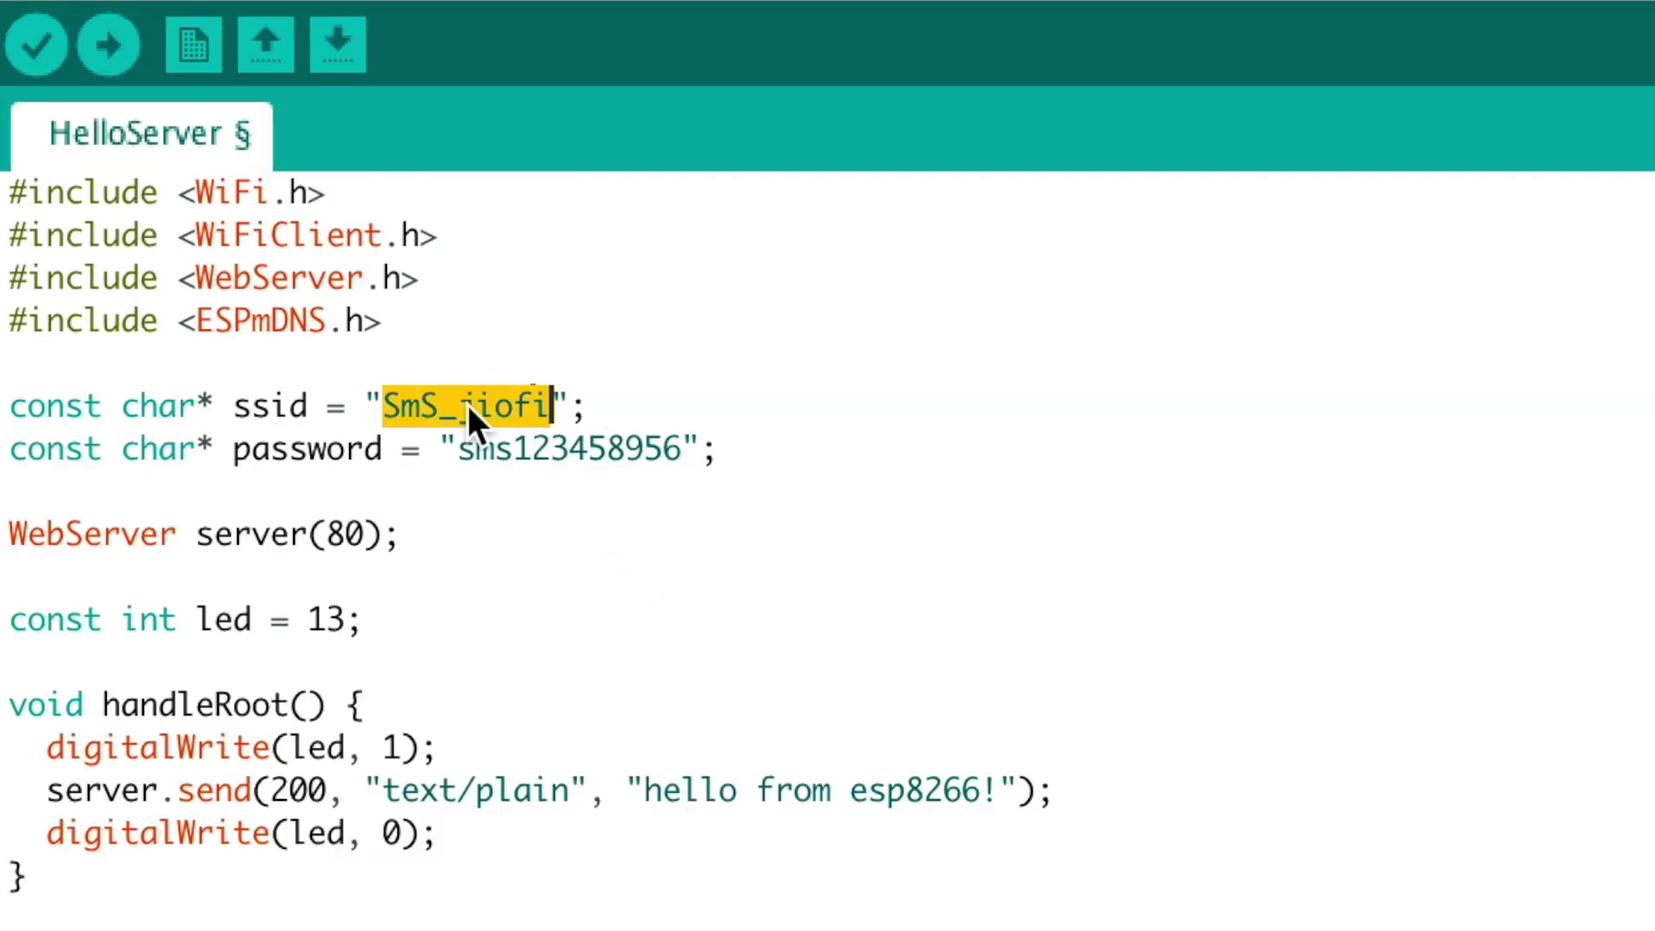
pyautogui.doubleClick(545, 450)
# Confirm the board port settings and open the Serial Monitor to read the ESP32's IP.
pyautogui.click(650, 17)
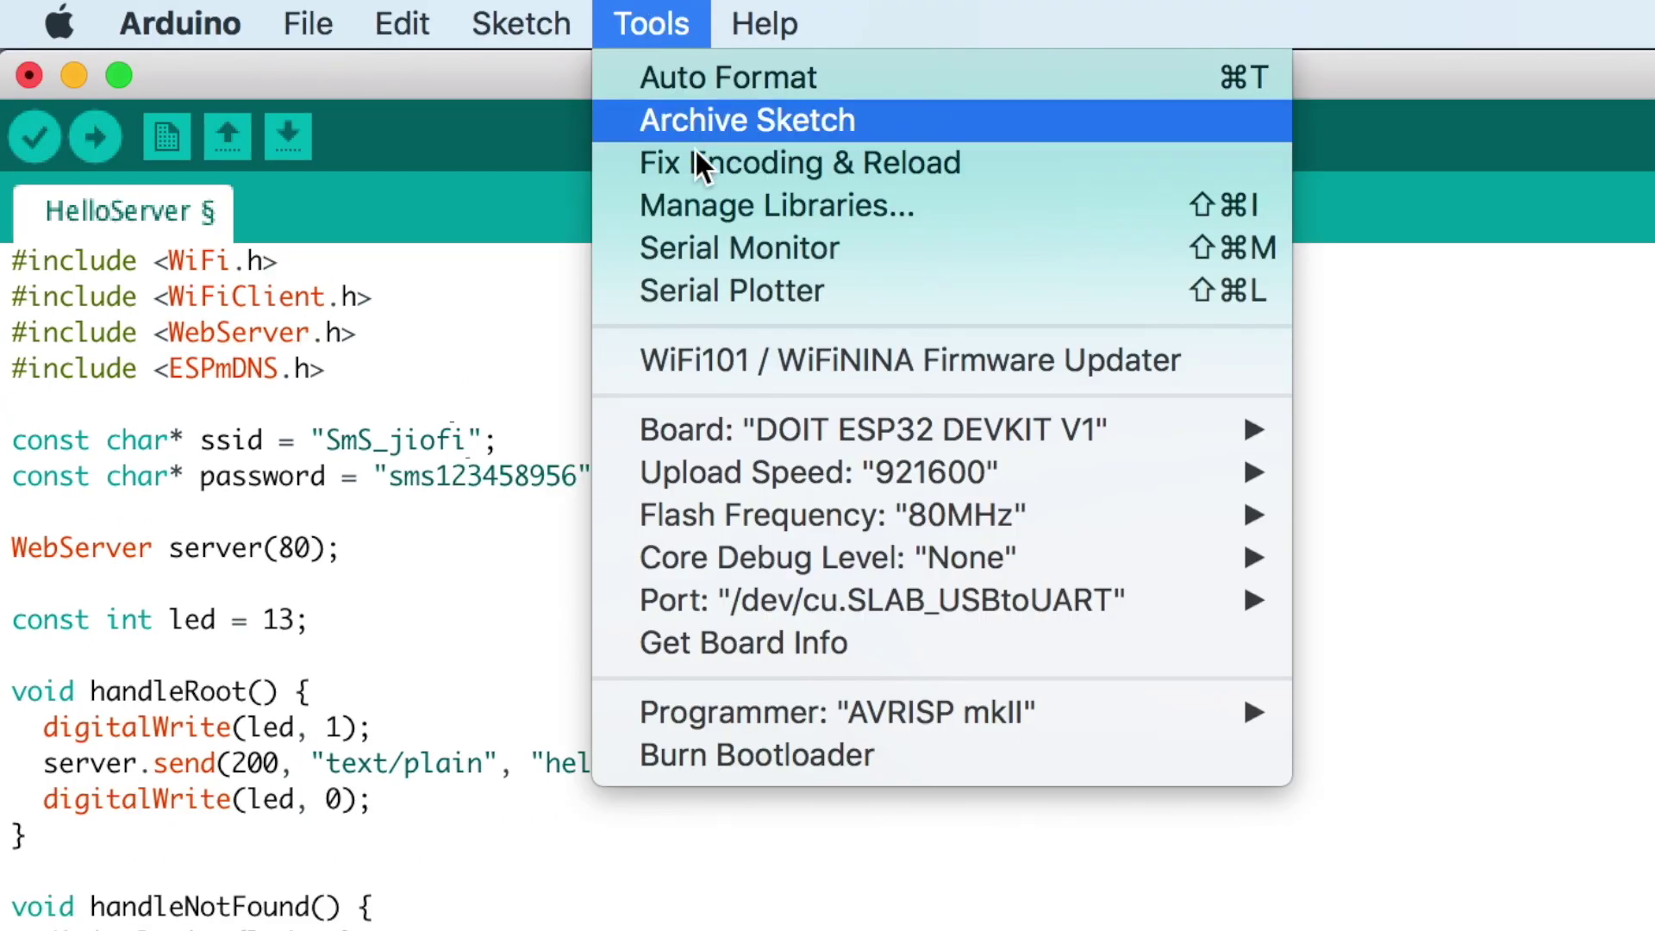
pyautogui.moveTo(783, 612)
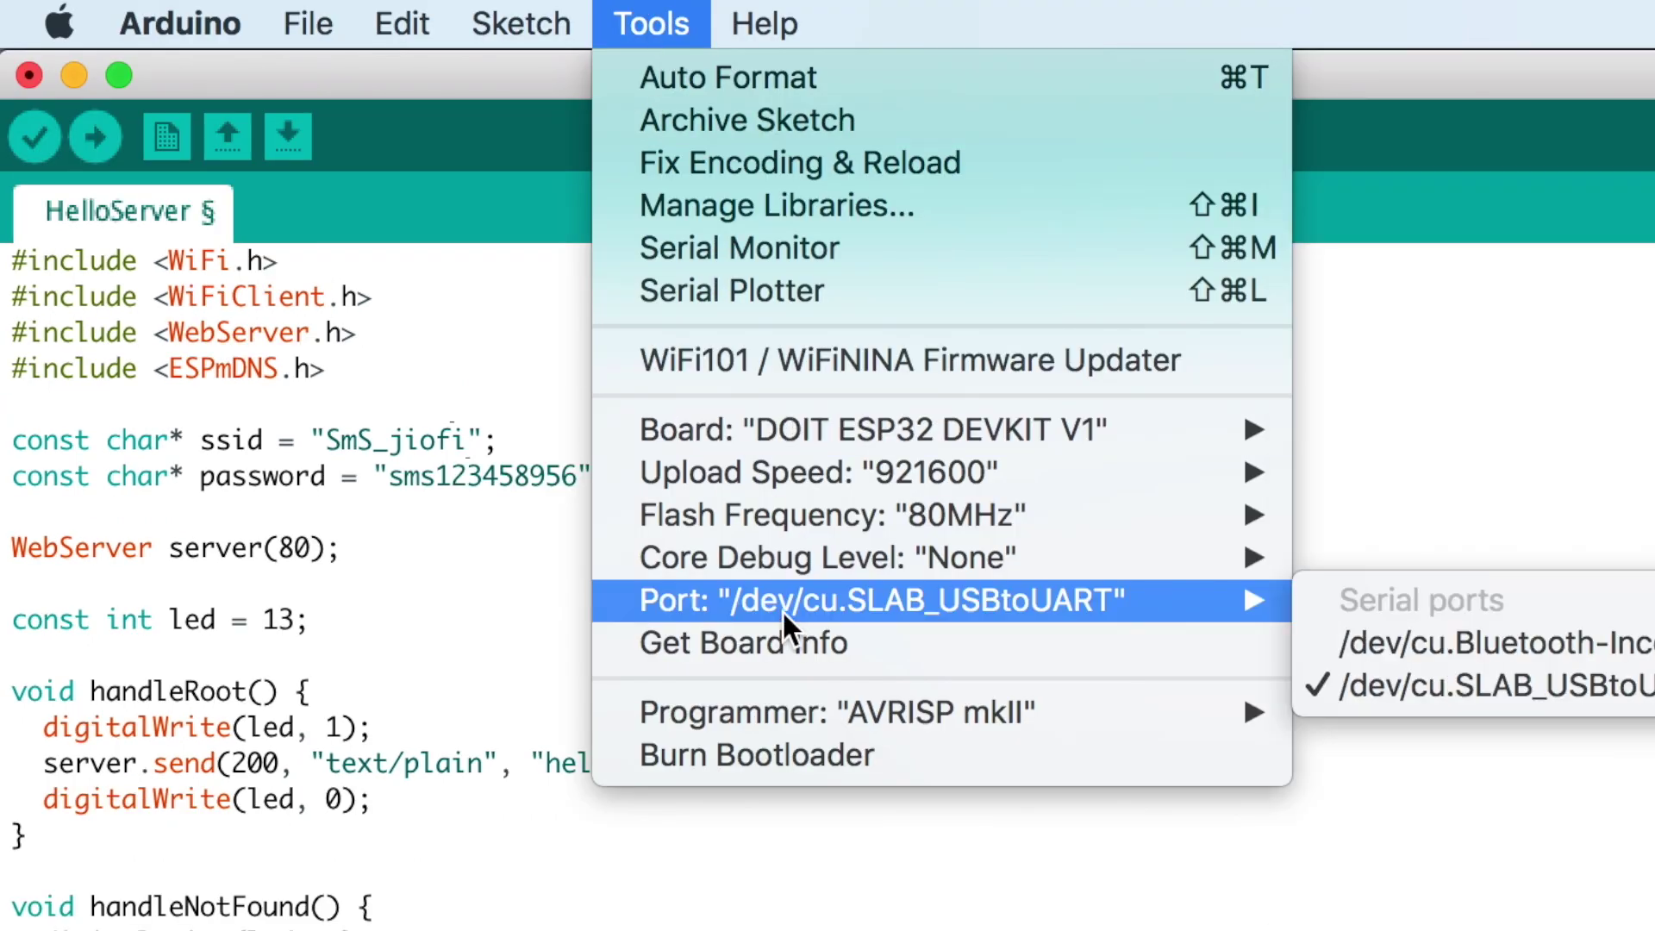
pyautogui.click(109, 145)
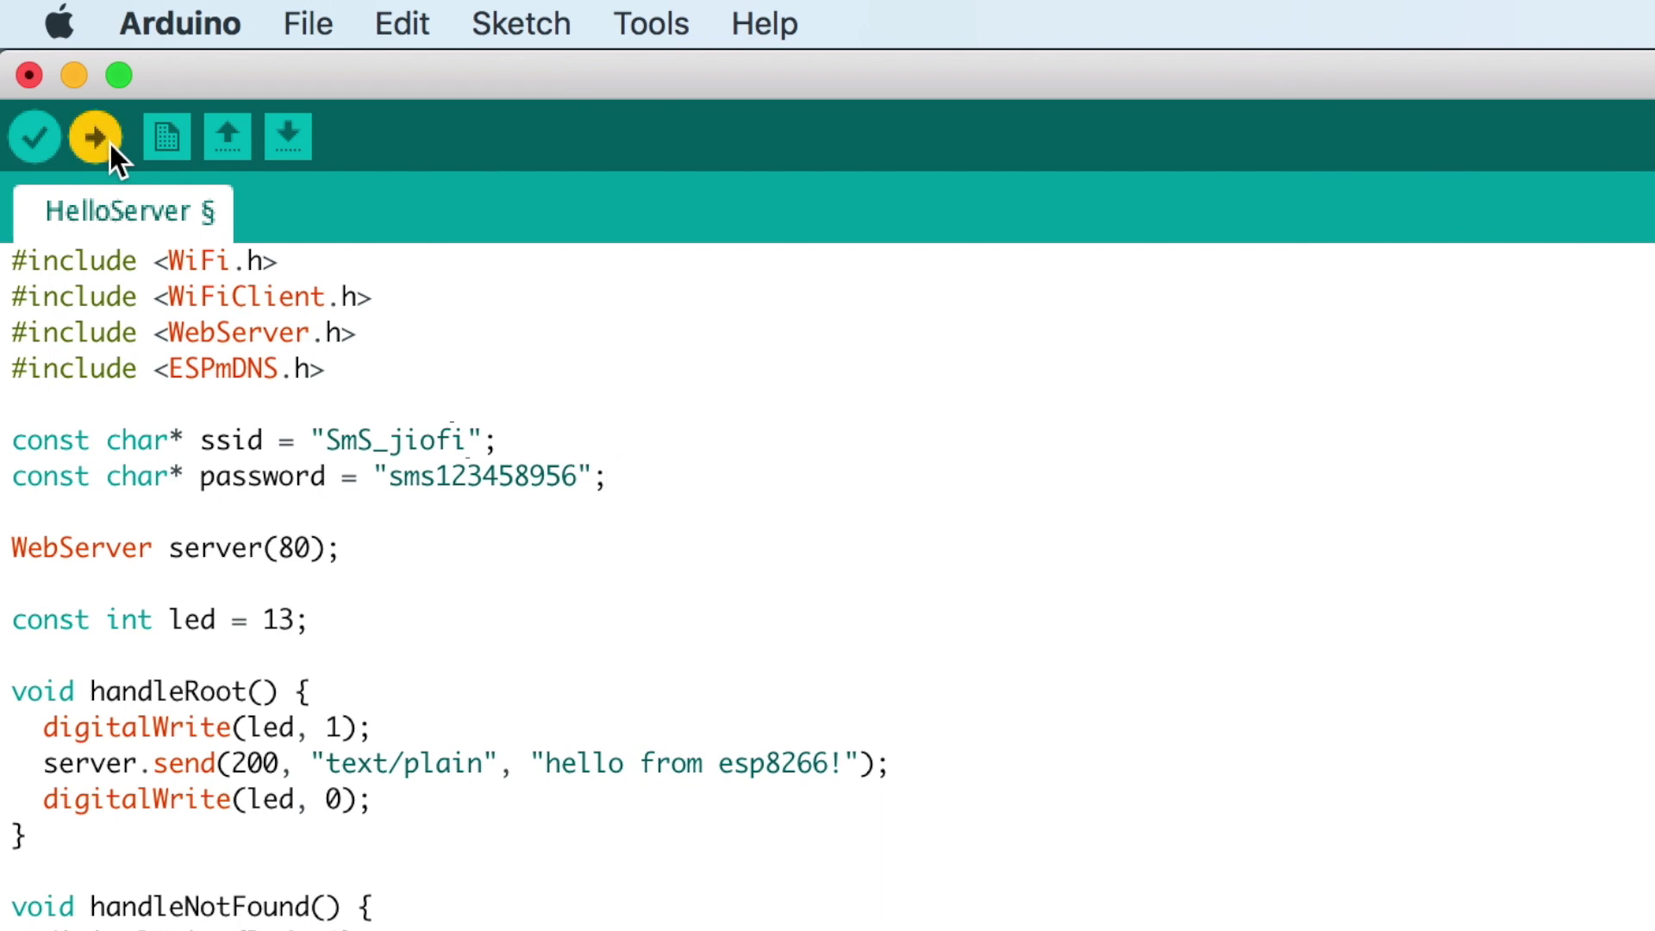
pyautogui.click(1600, 99)
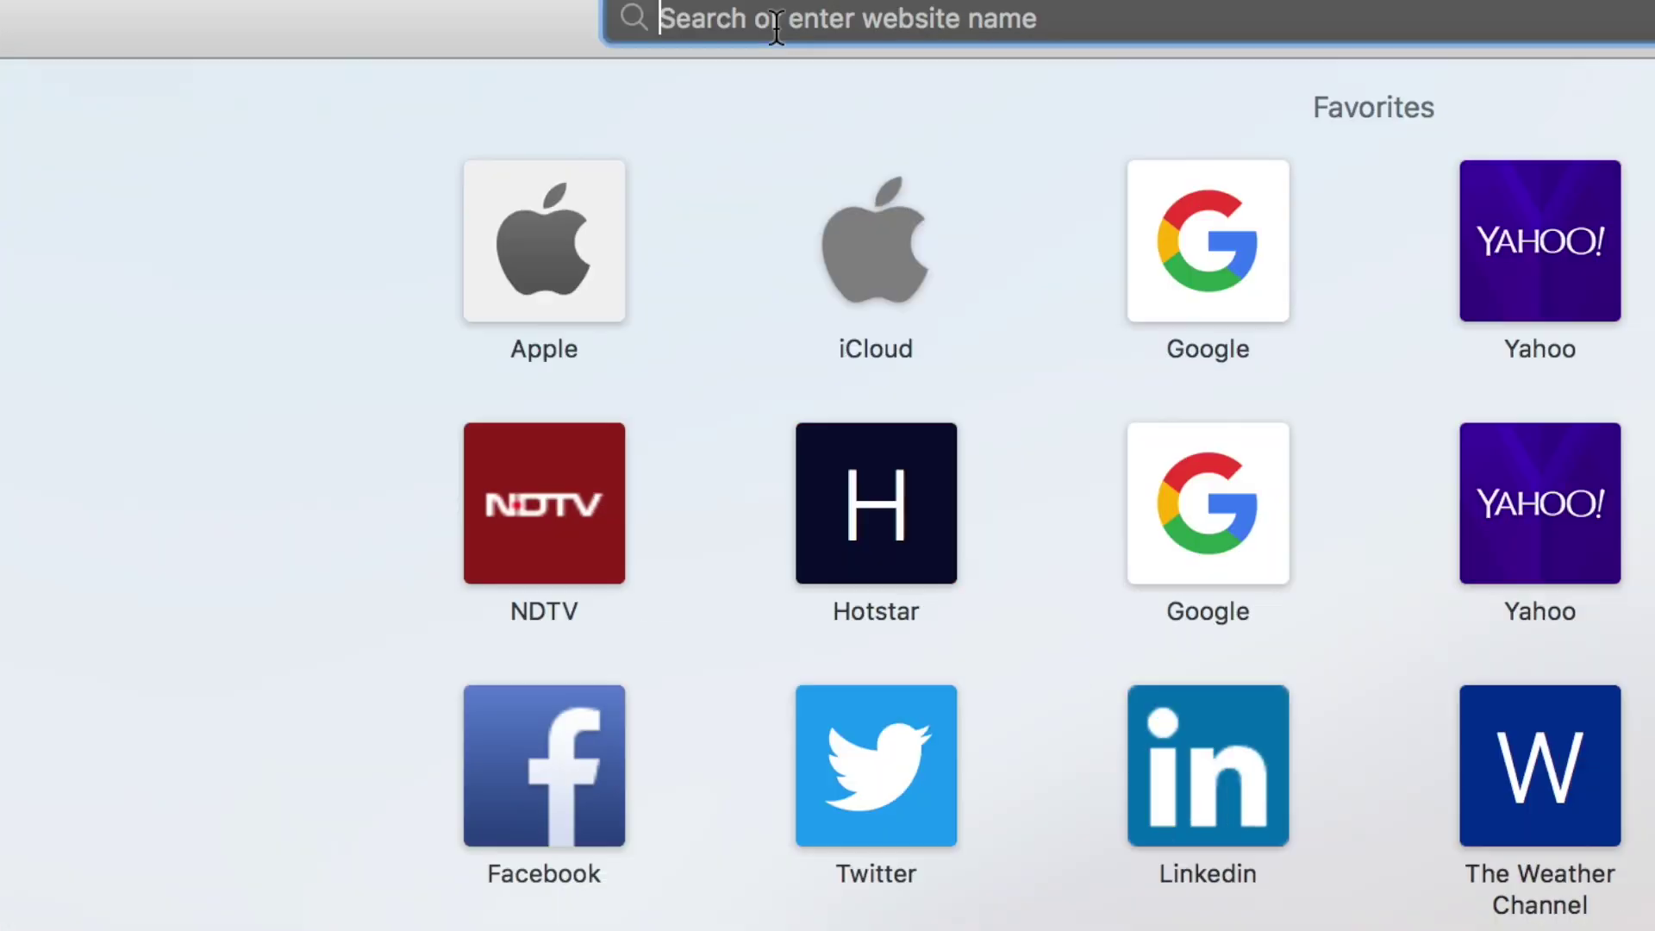
# Load 192.168.15.55 in Safari, then its /inline page, and highlight 'works as well'.
pyautogui.write('192.168.15.55')
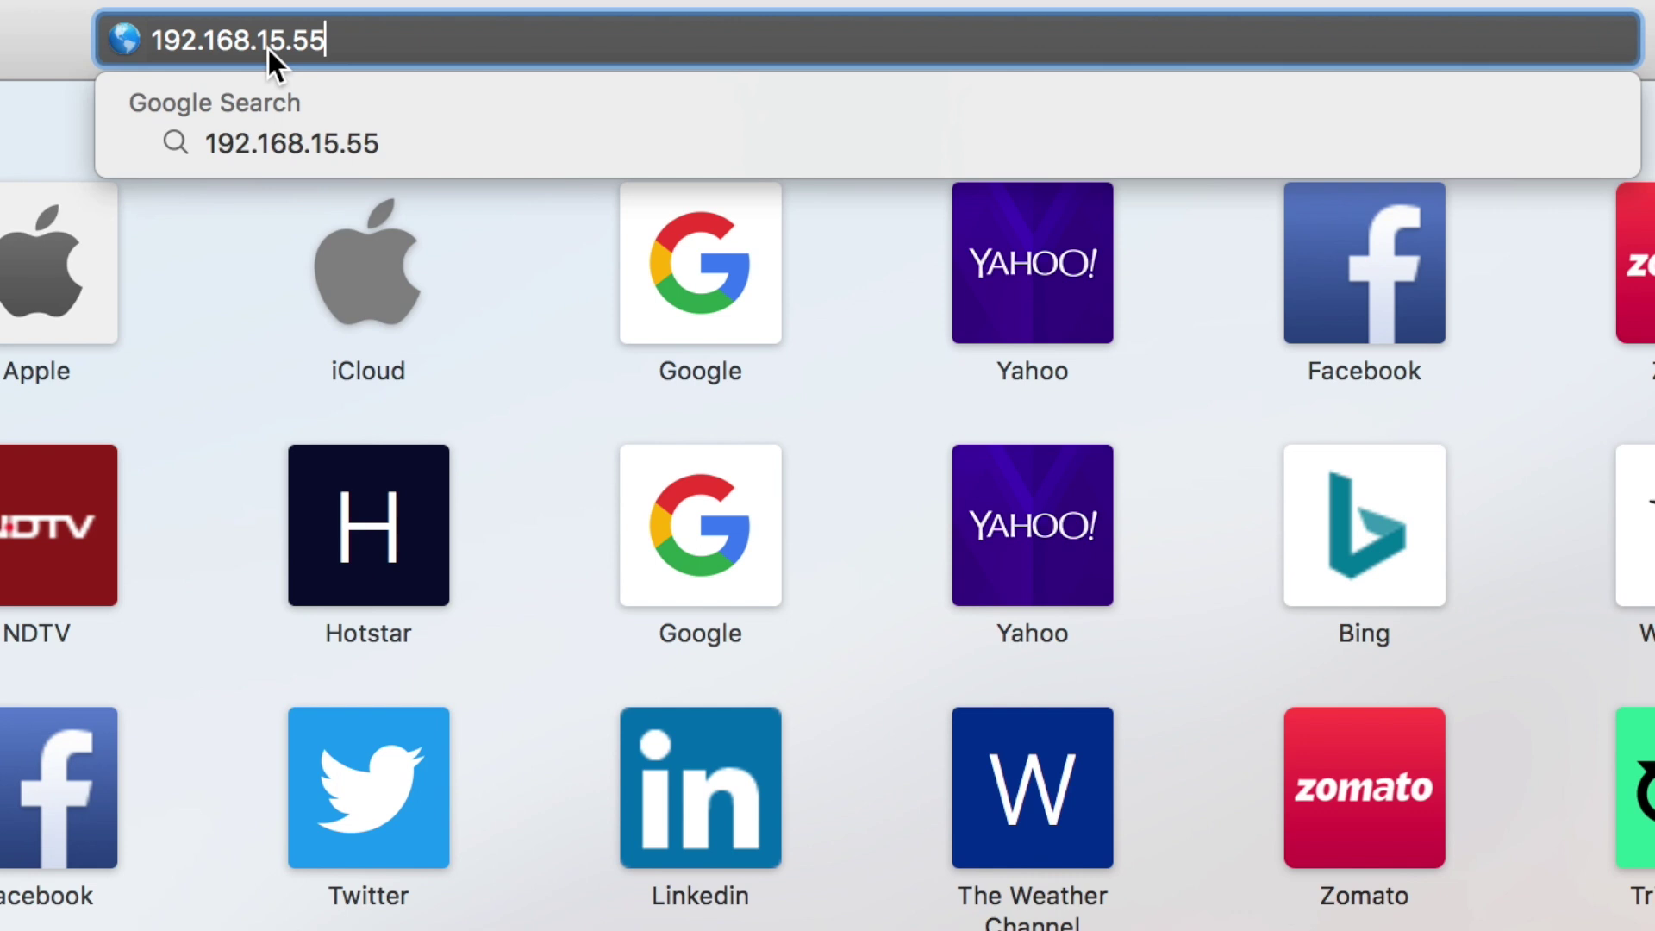
pyautogui.press('Return')
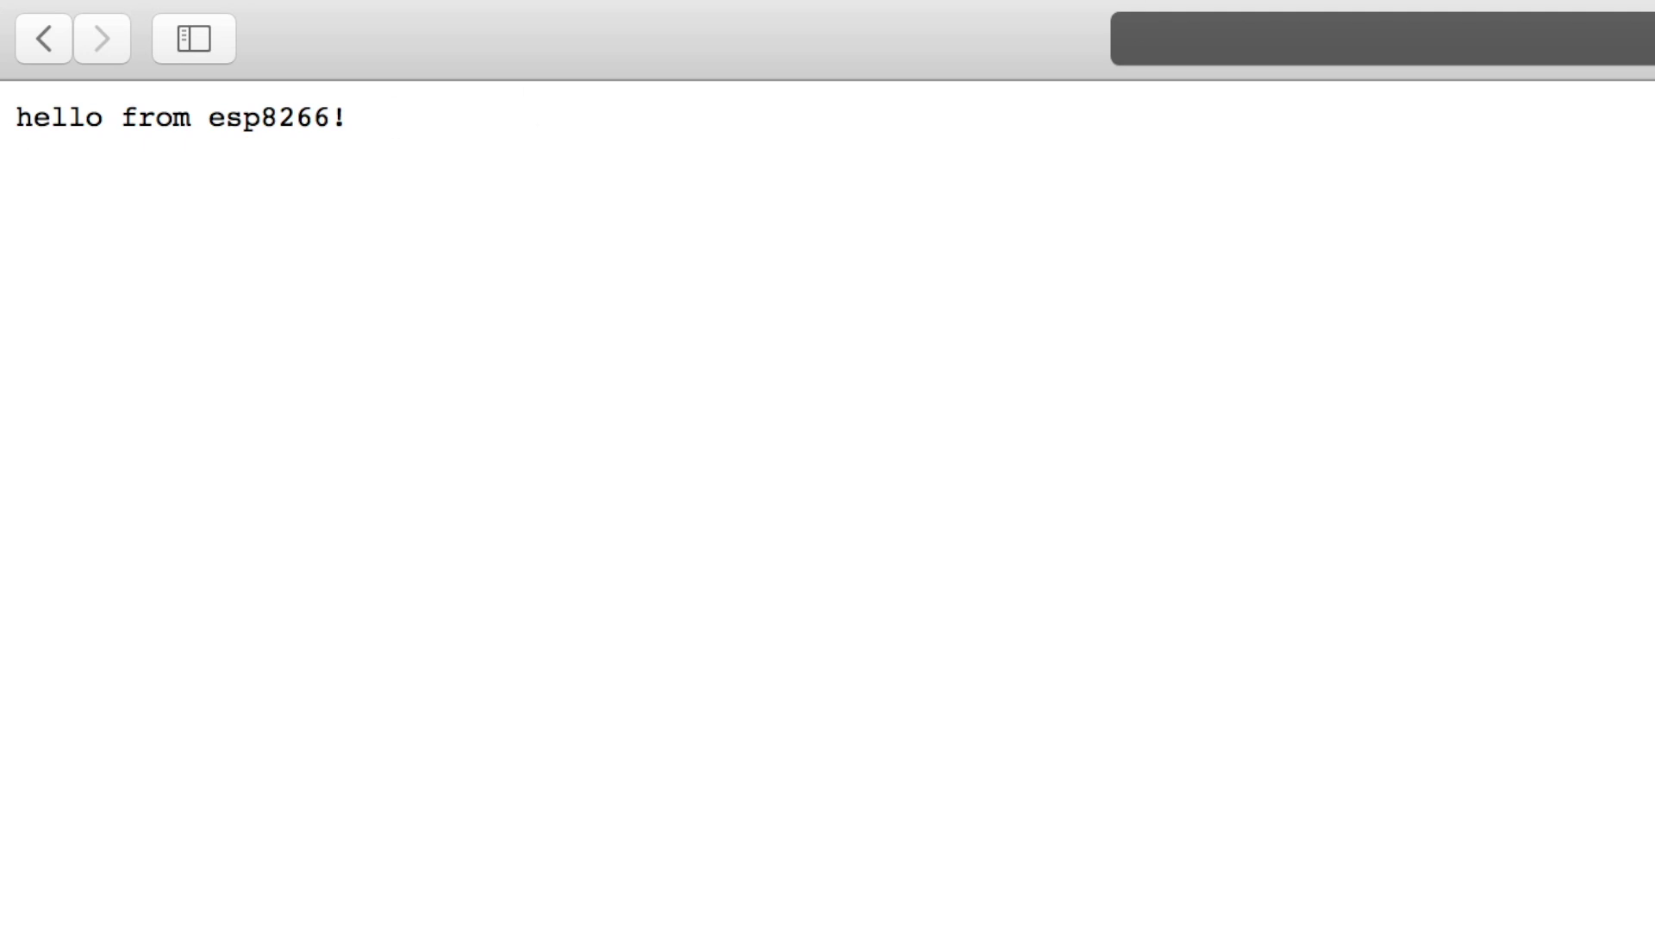
pyautogui.press('super+l')
pyautogui.press('Right')
pyautogui.write('/inline')
pyautogui.press('Return')
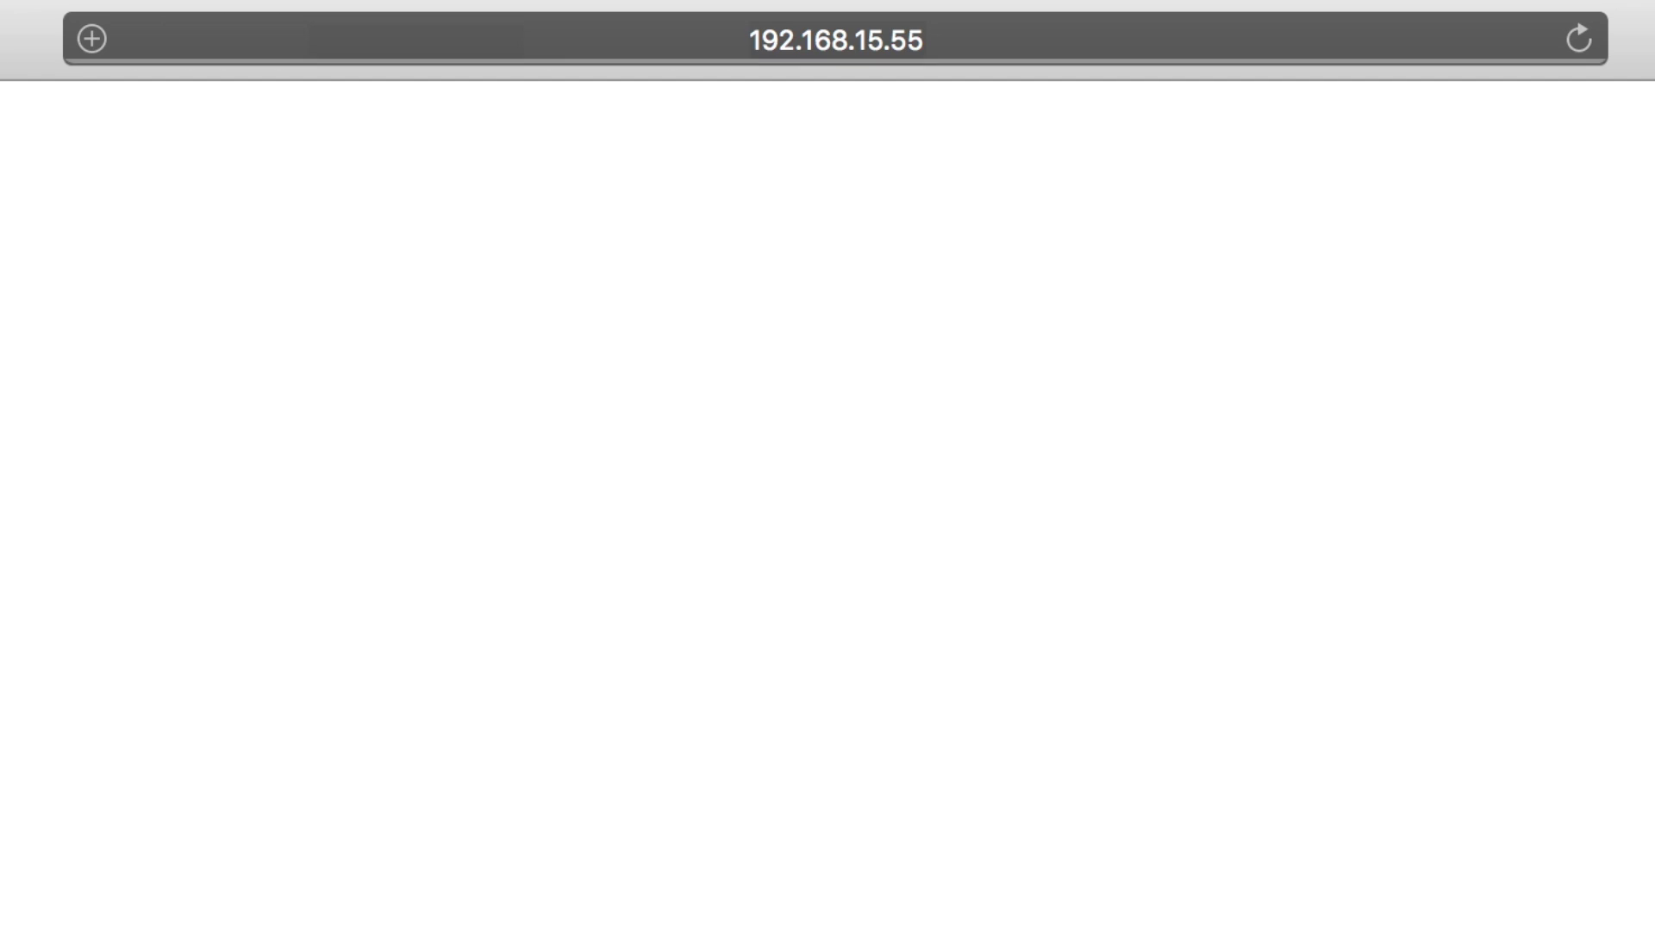
pyautogui.moveTo(403, 119); pyautogui.dragTo(86, 116)
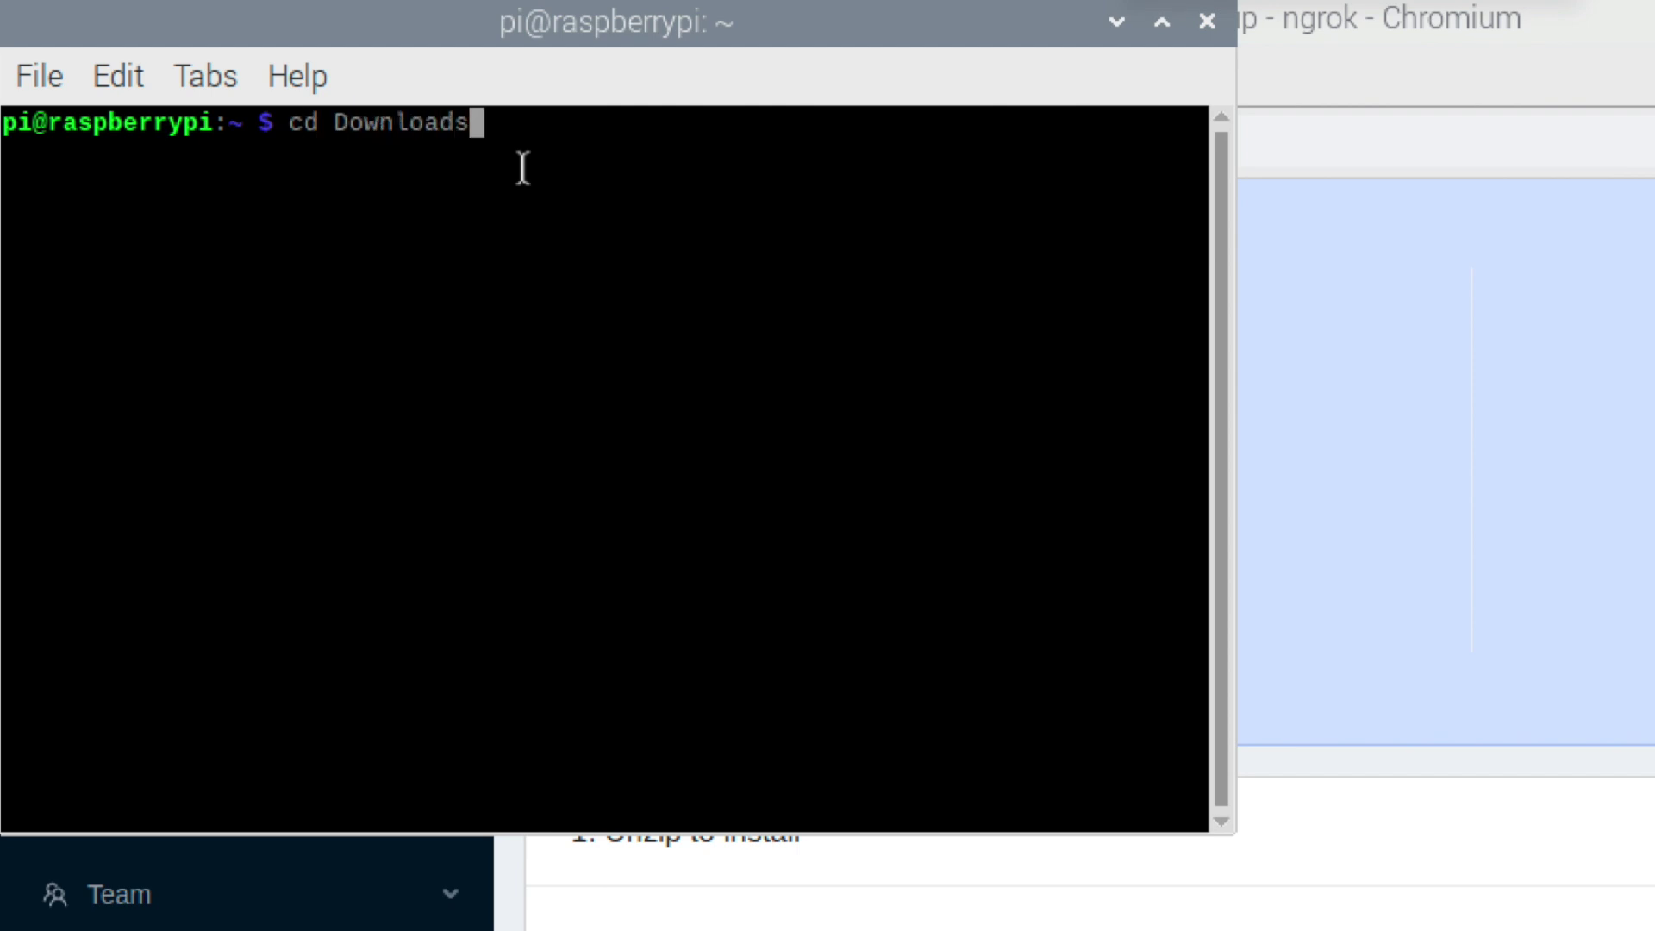
# In Downloads, list the files and unzip ngrok-stable-linux-arm.zip.
pyautogui.press('Return')
pyautogui.write('ls')
pyautogui.press('Return')
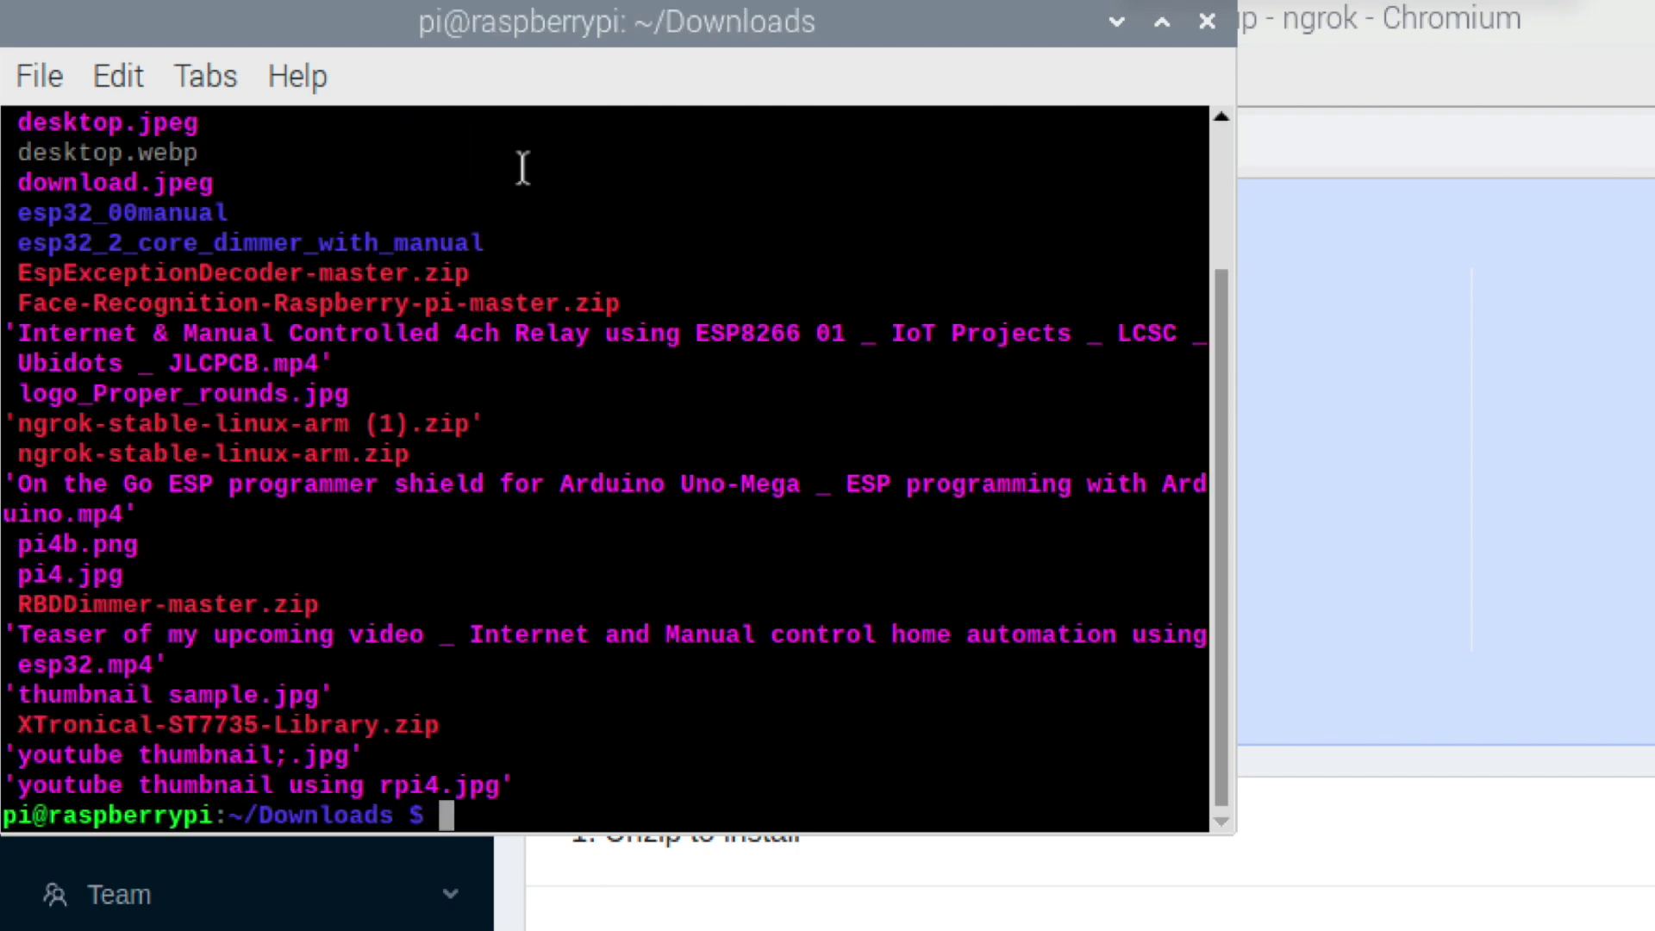
pyautogui.moveTo(423, 451); pyautogui.dragTo(39, 455)
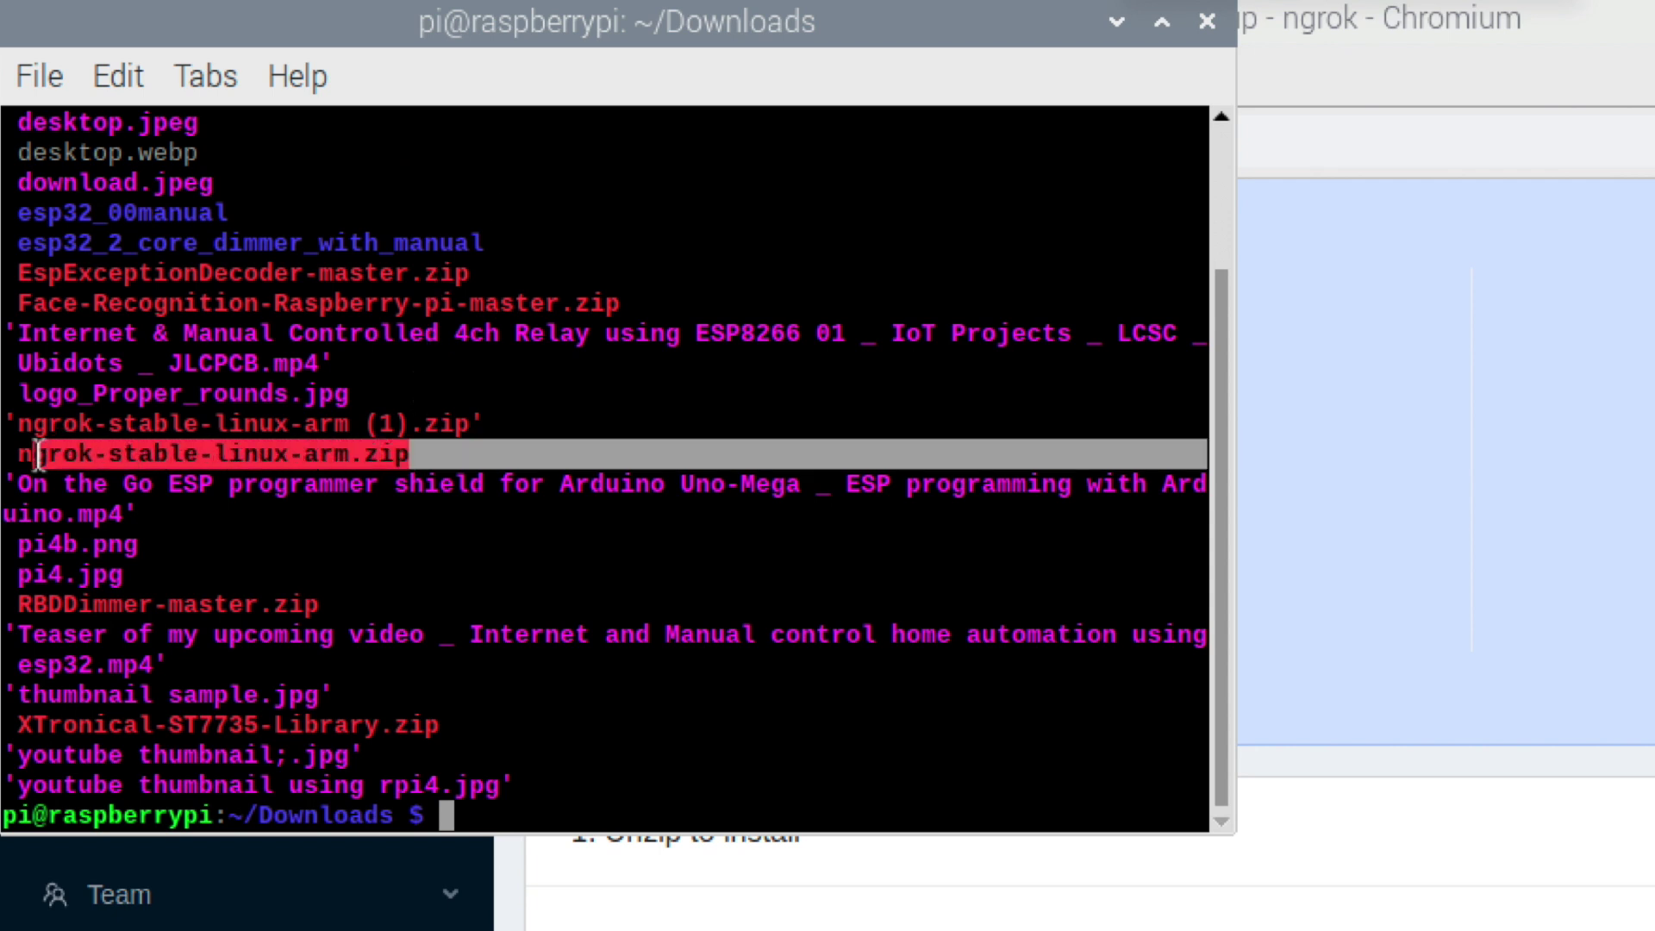
pyautogui.rightClick(77, 456)
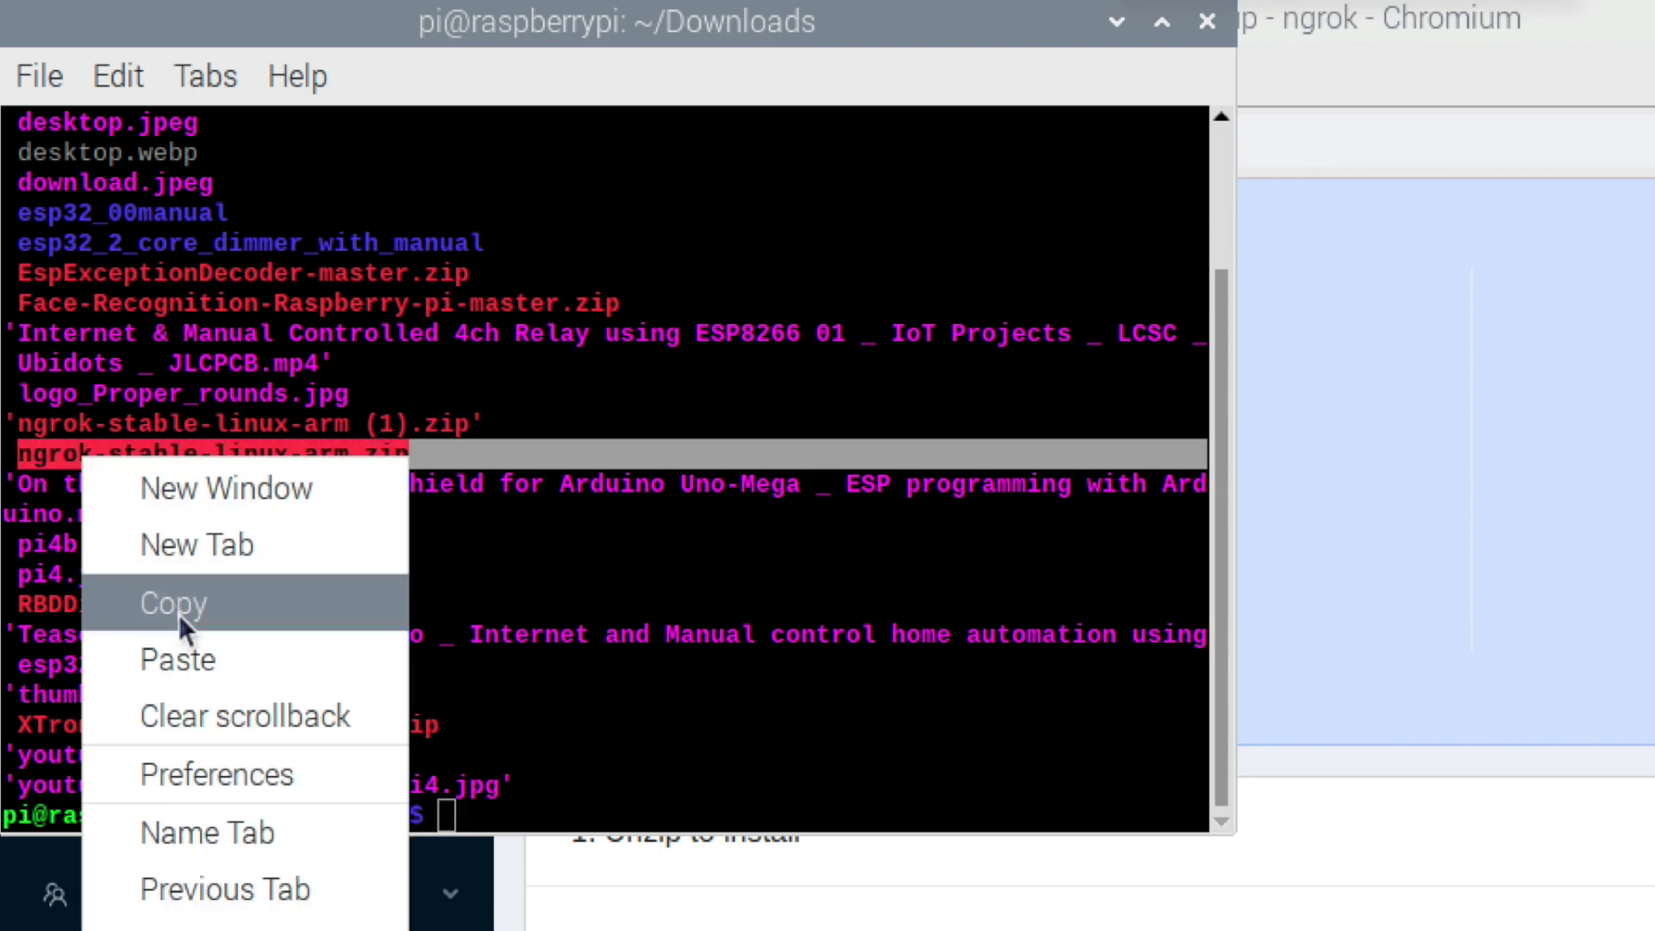
pyautogui.click(181, 613)
pyautogui.click(554, 823)
pyautogui.write('unzip')
pyautogui.hotkey('ctrl', 'shift', 'v')
pyautogui.press('Return')
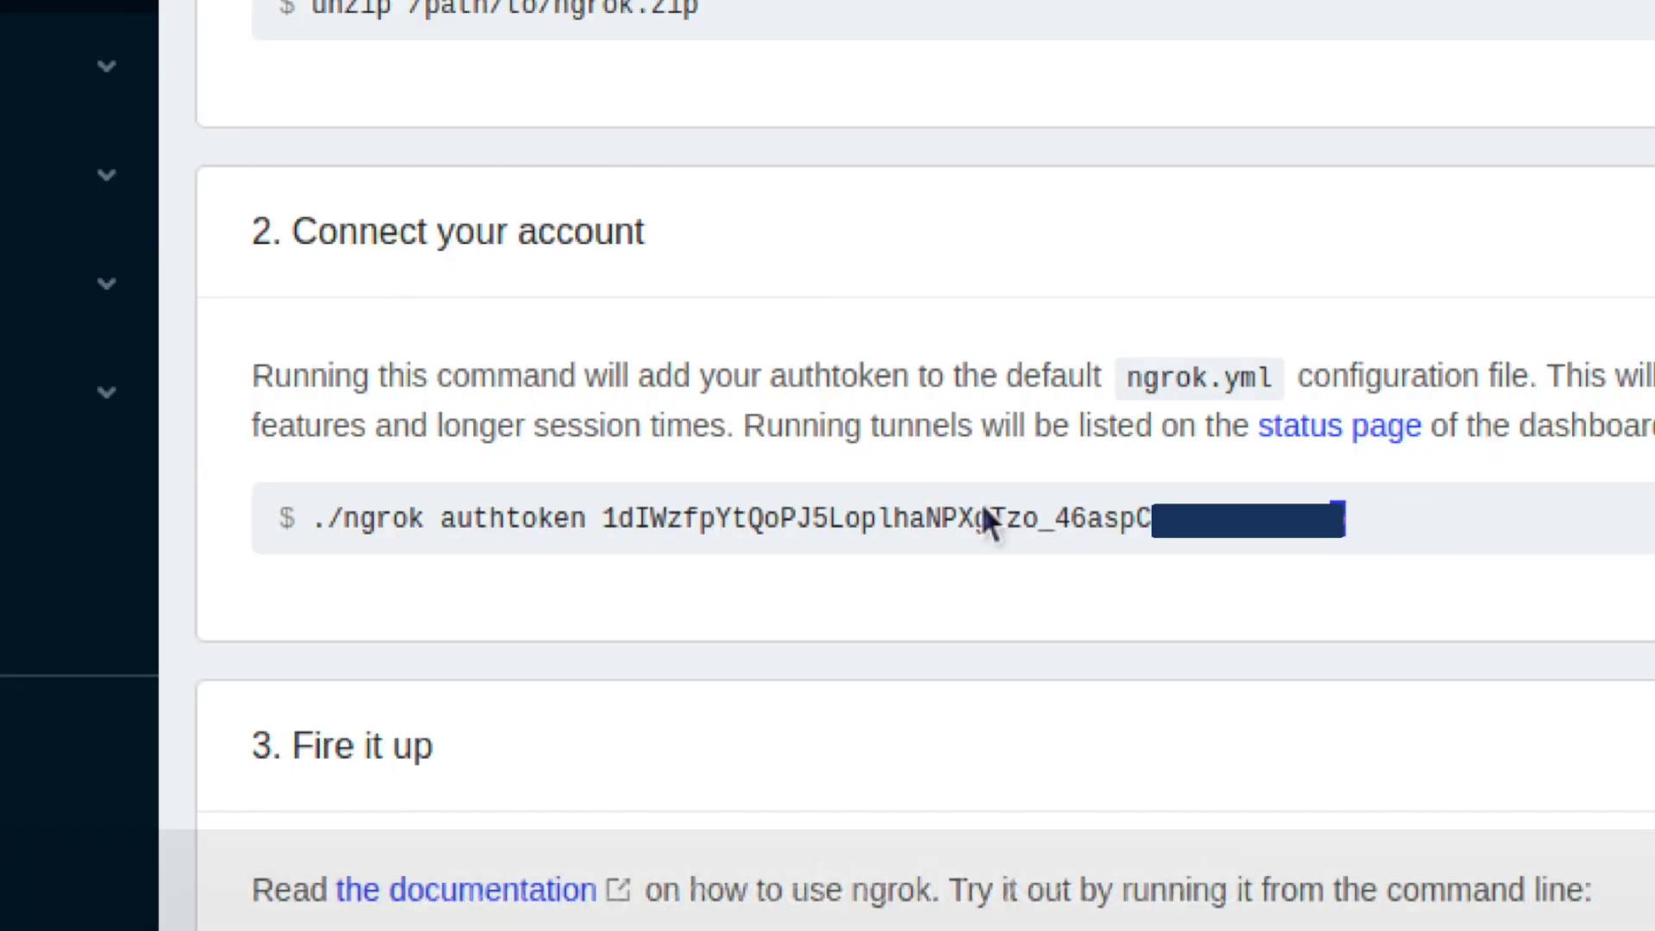
# Copy the ./ngrok authtoken command from the setup page and run it in the terminal.
pyautogui.moveTo(1344, 520); pyautogui.dragTo(609, 520)
pyautogui.click(332, 521)
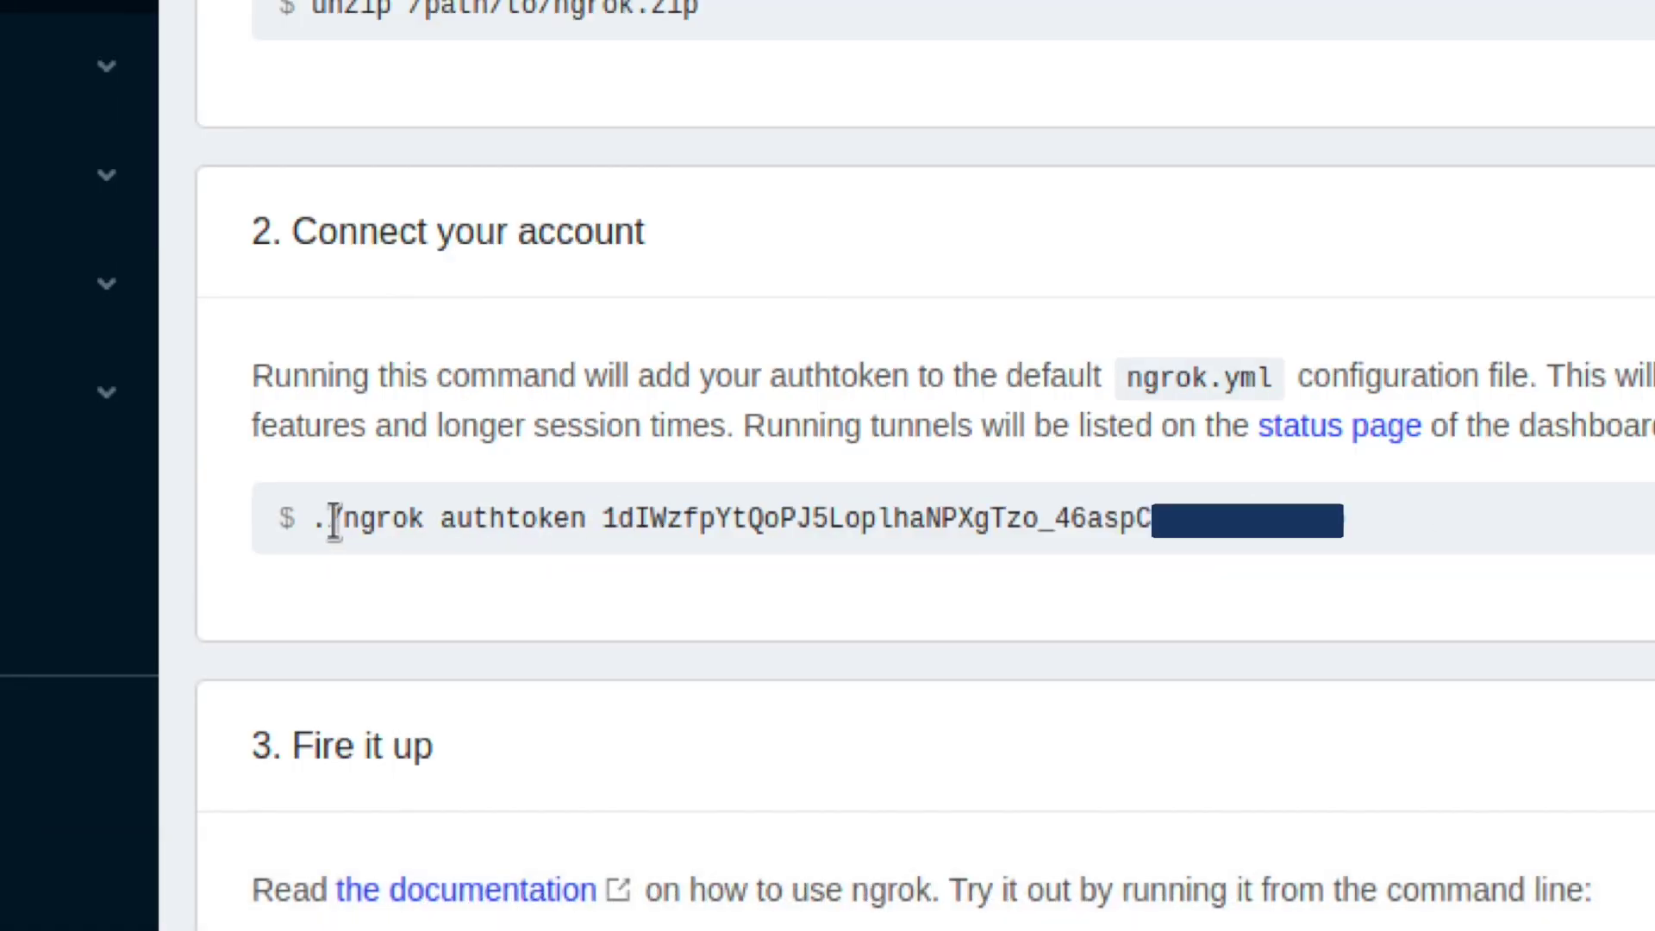
pyautogui.tripleClick(312, 519)
pyautogui.rightClick(385, 522)
pyautogui.click(455, 587)
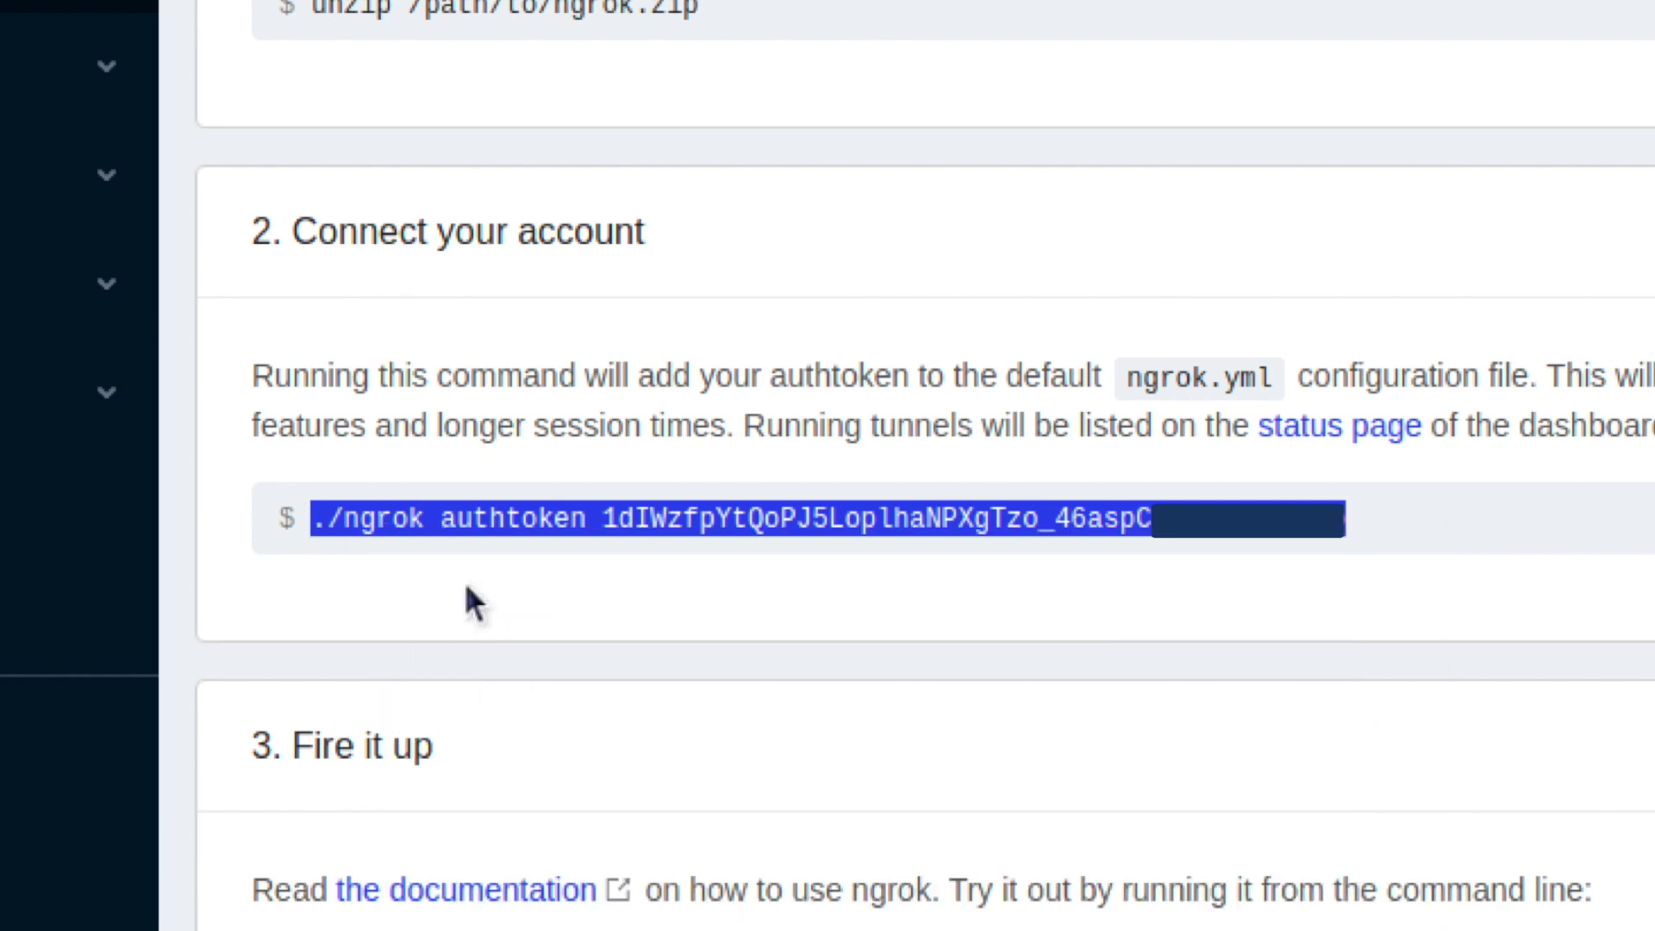
pyautogui.rightClick(560, 651)
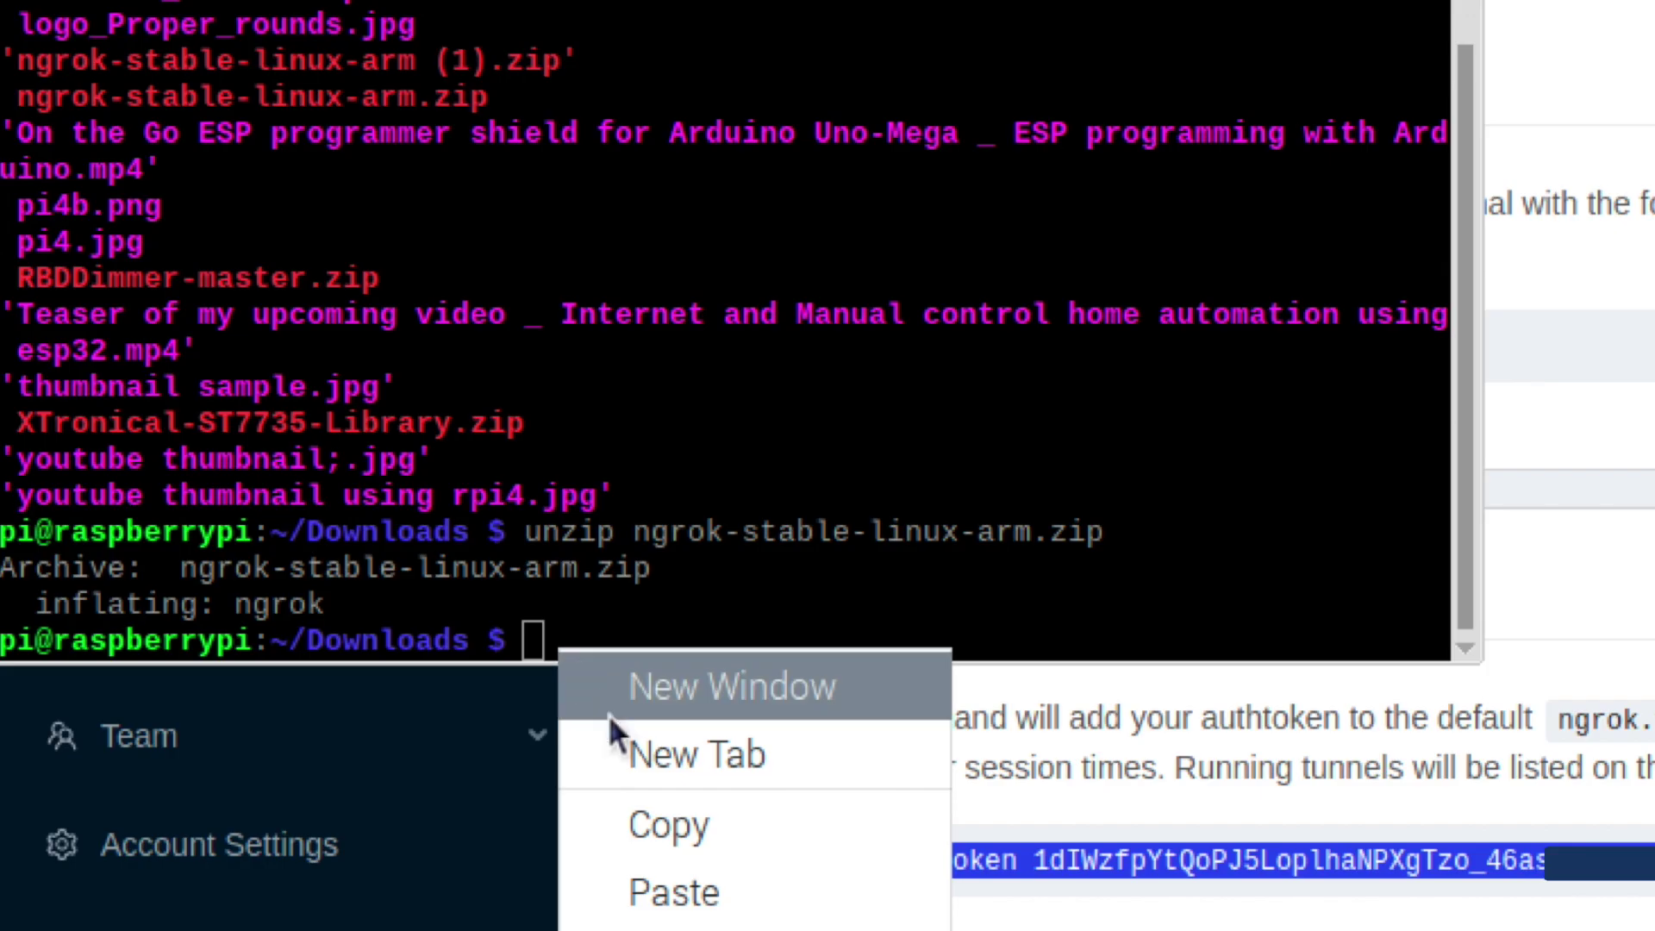
pyautogui.click(672, 887)
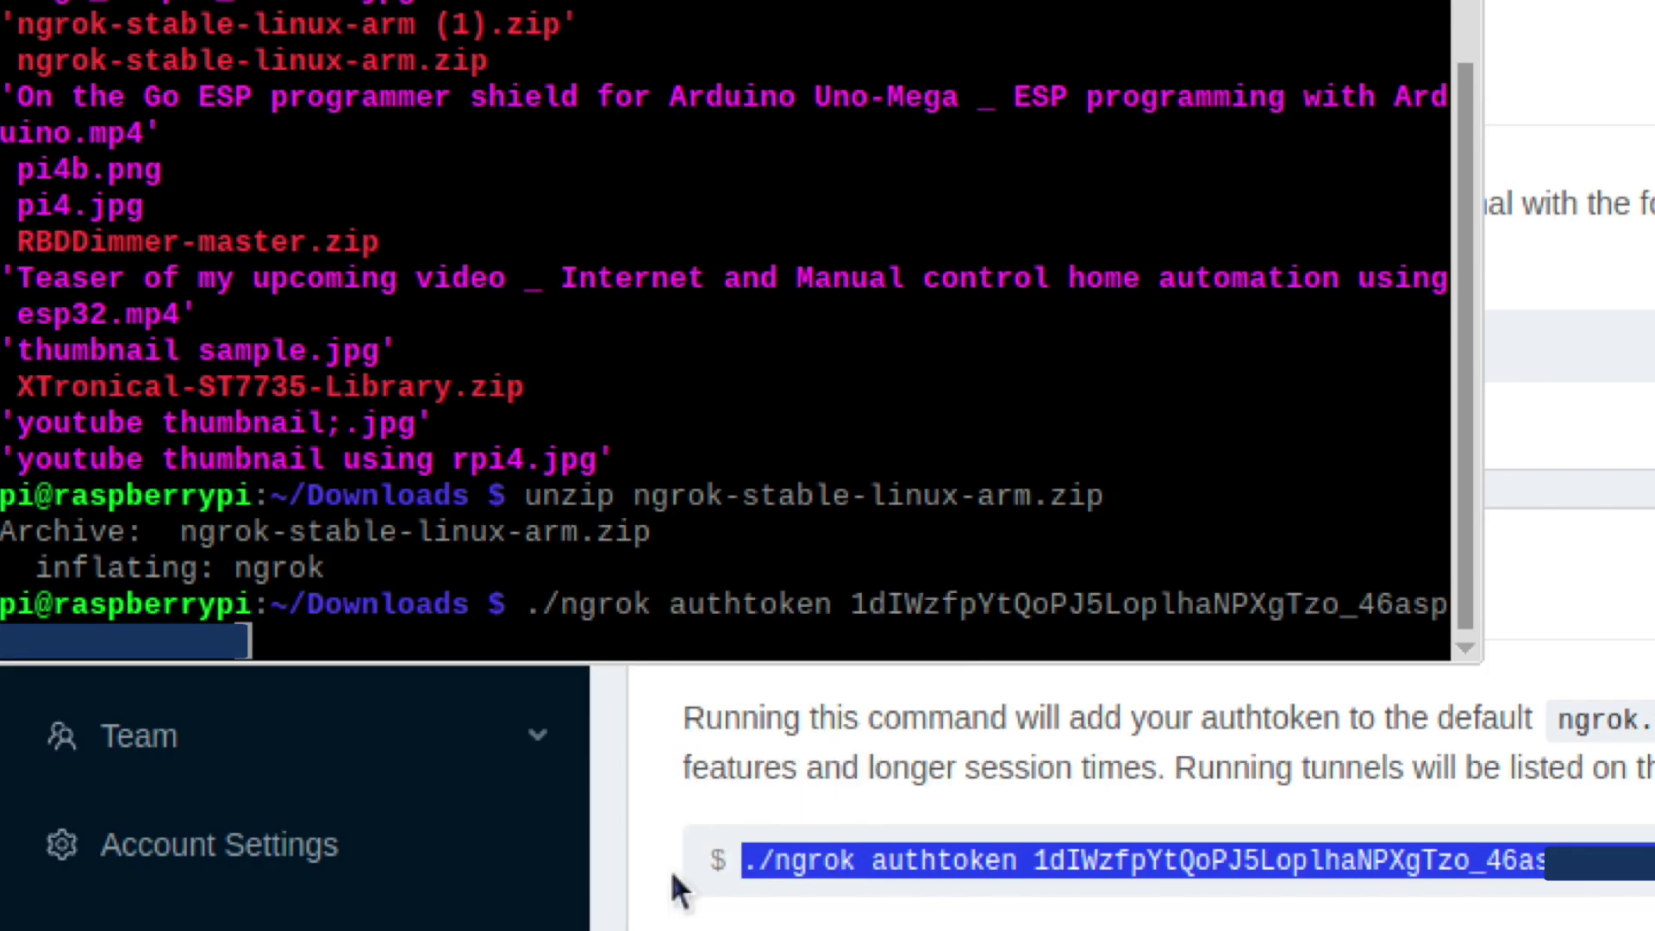
pyautogui.press('Return')
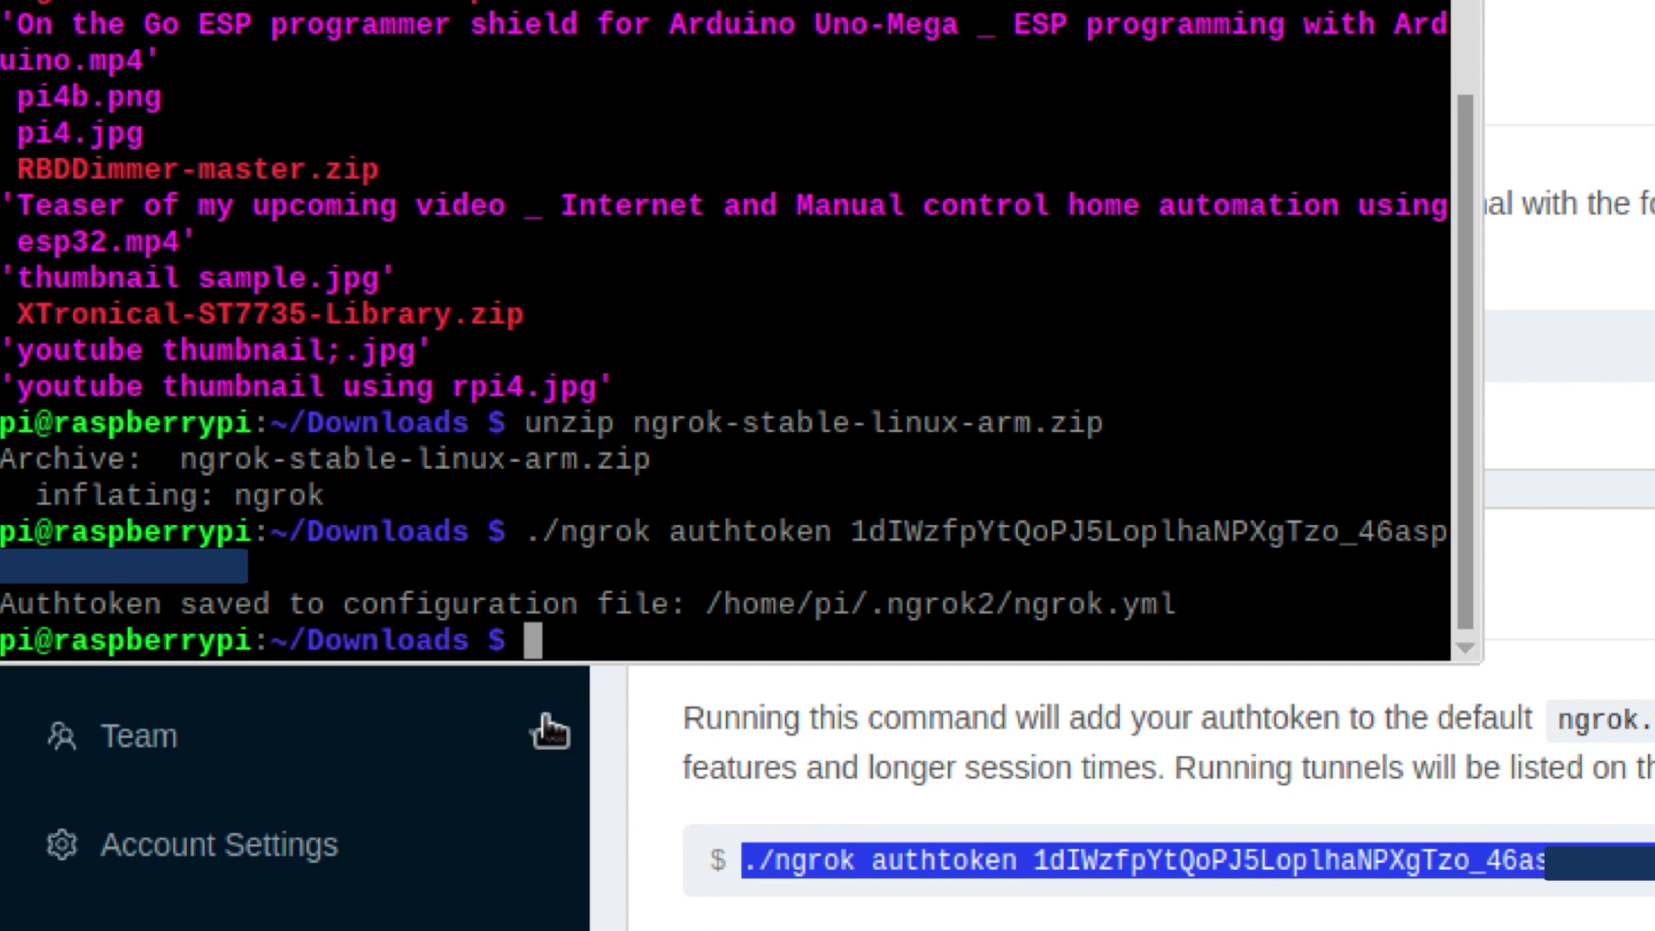
pyautogui.moveTo(1190, 602); pyautogui.dragTo(4, 614)
pyautogui.click(569, 634)
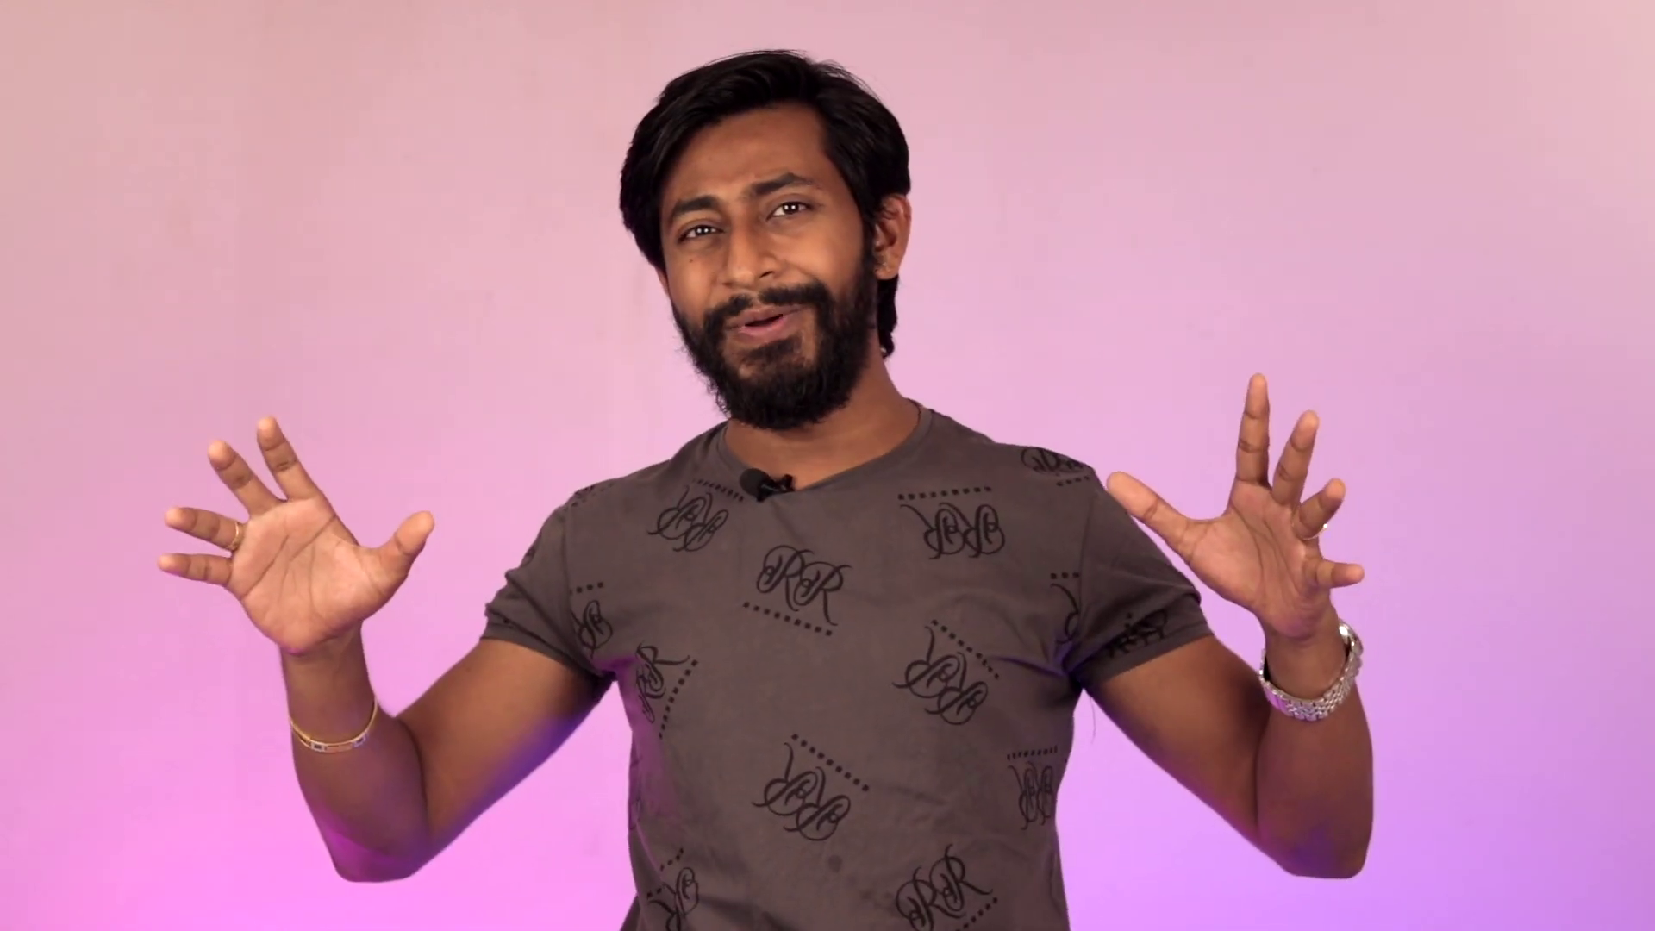
# Copy the ESP32's local address from the browser's address bar.
pyautogui.moveTo(780, 39); pyautogui.dragTo(644, 39)
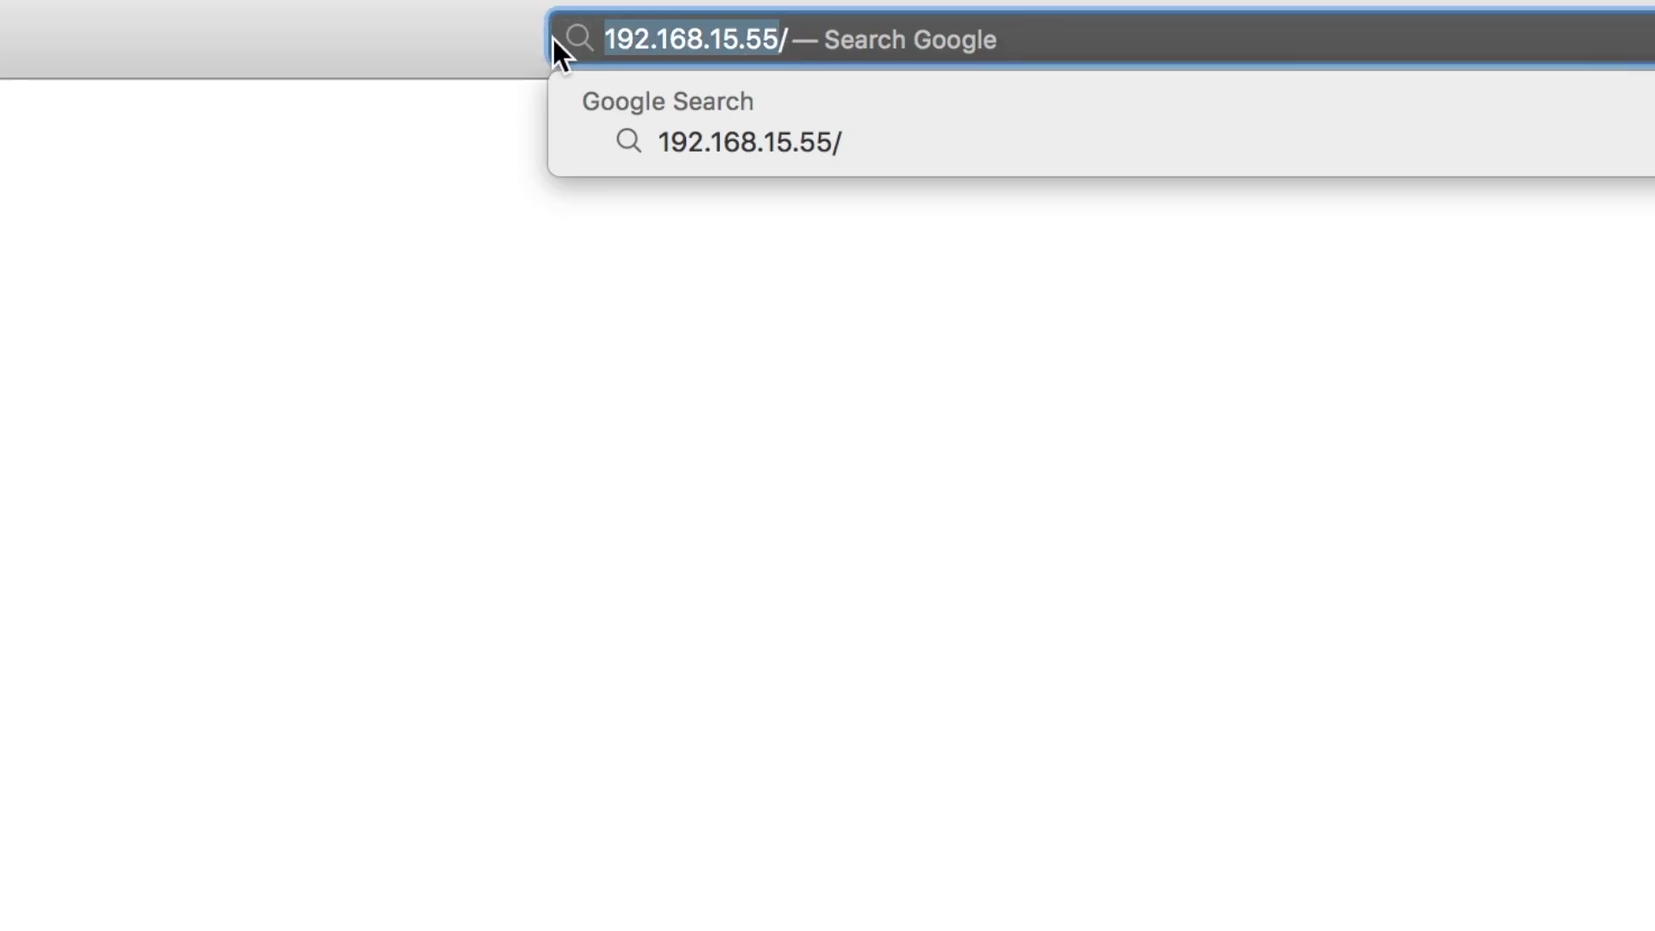
pyautogui.rightClick(648, 34)
pyautogui.click(729, 112)
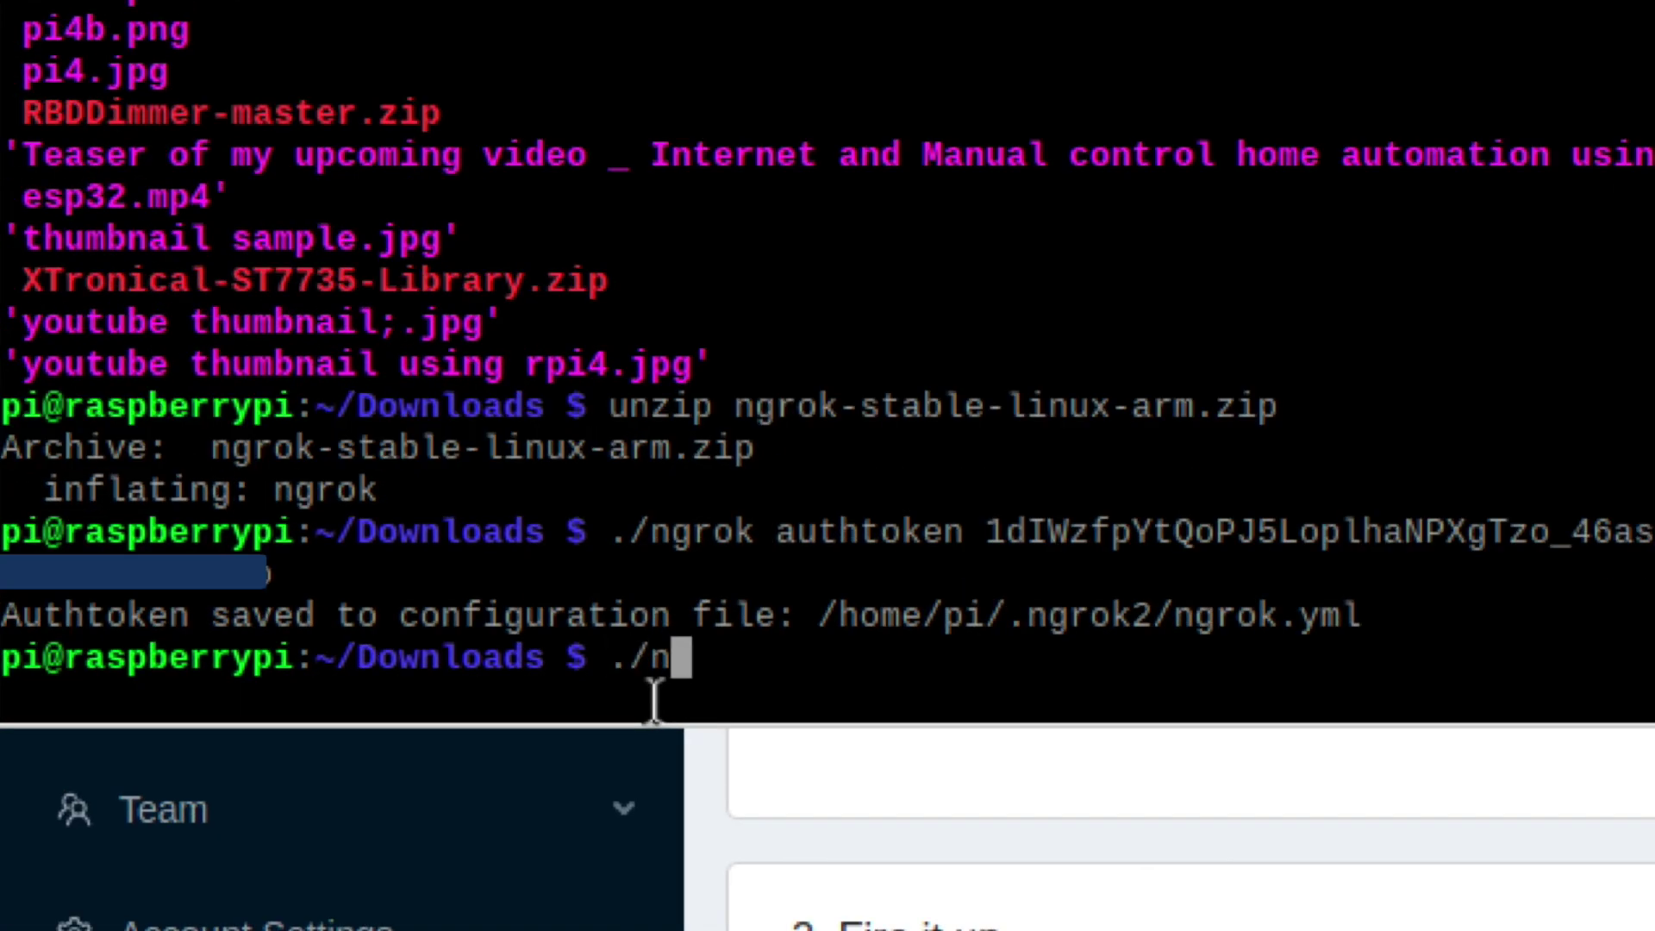
pyautogui.write('ok htt')
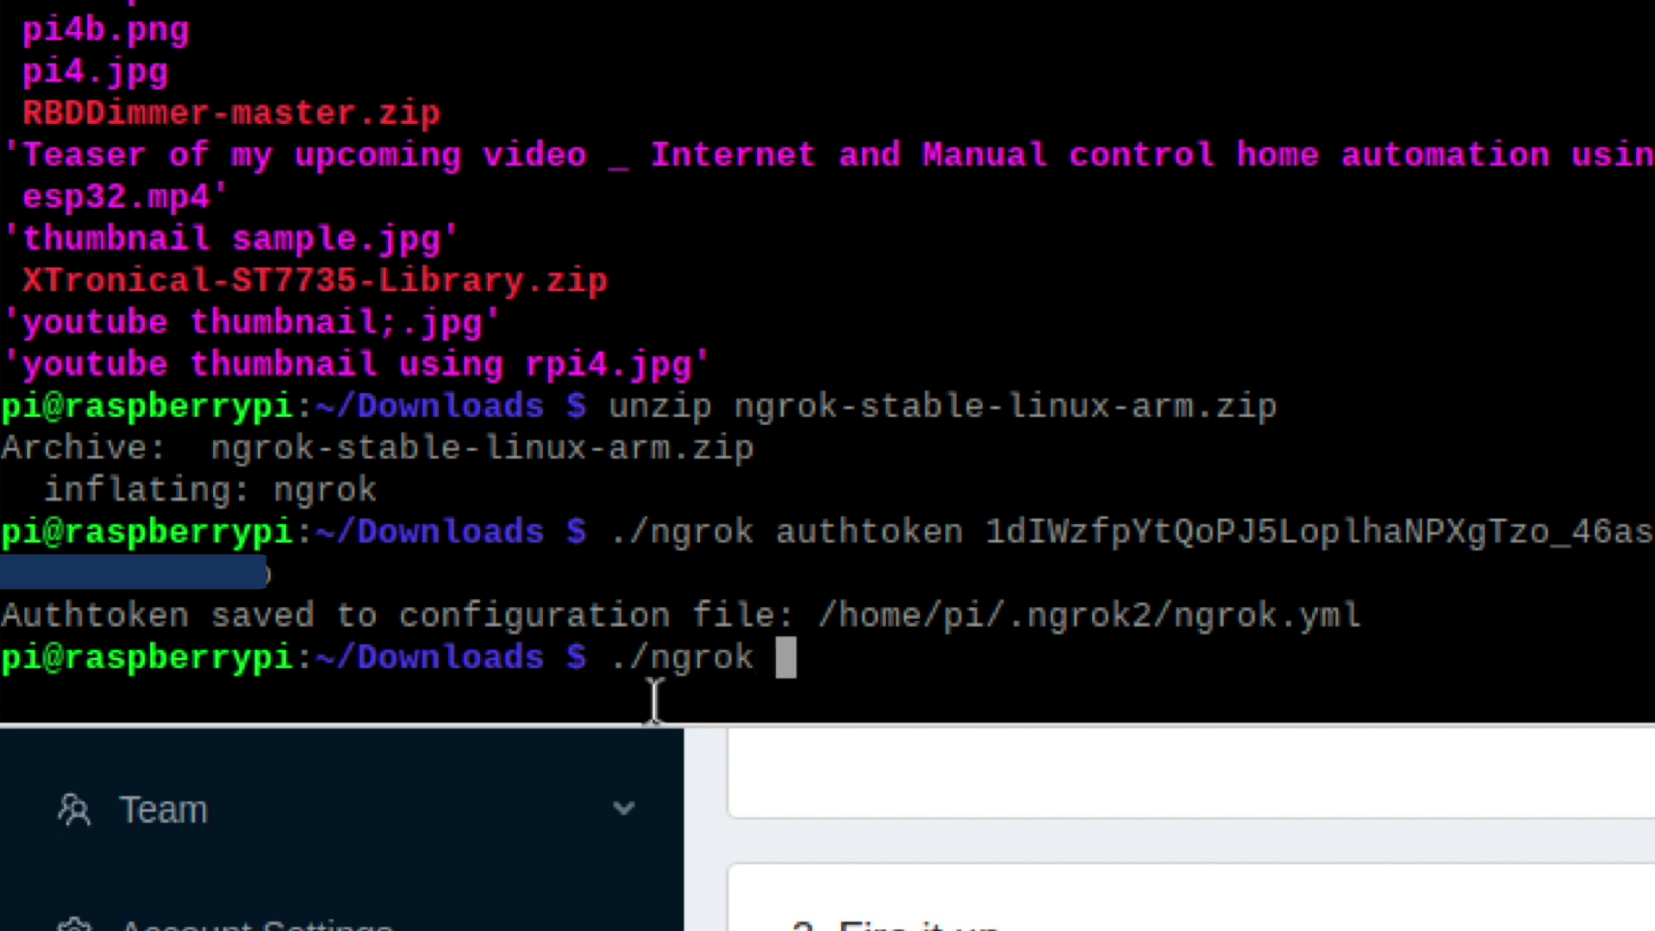
pyautogui.write('p http://')
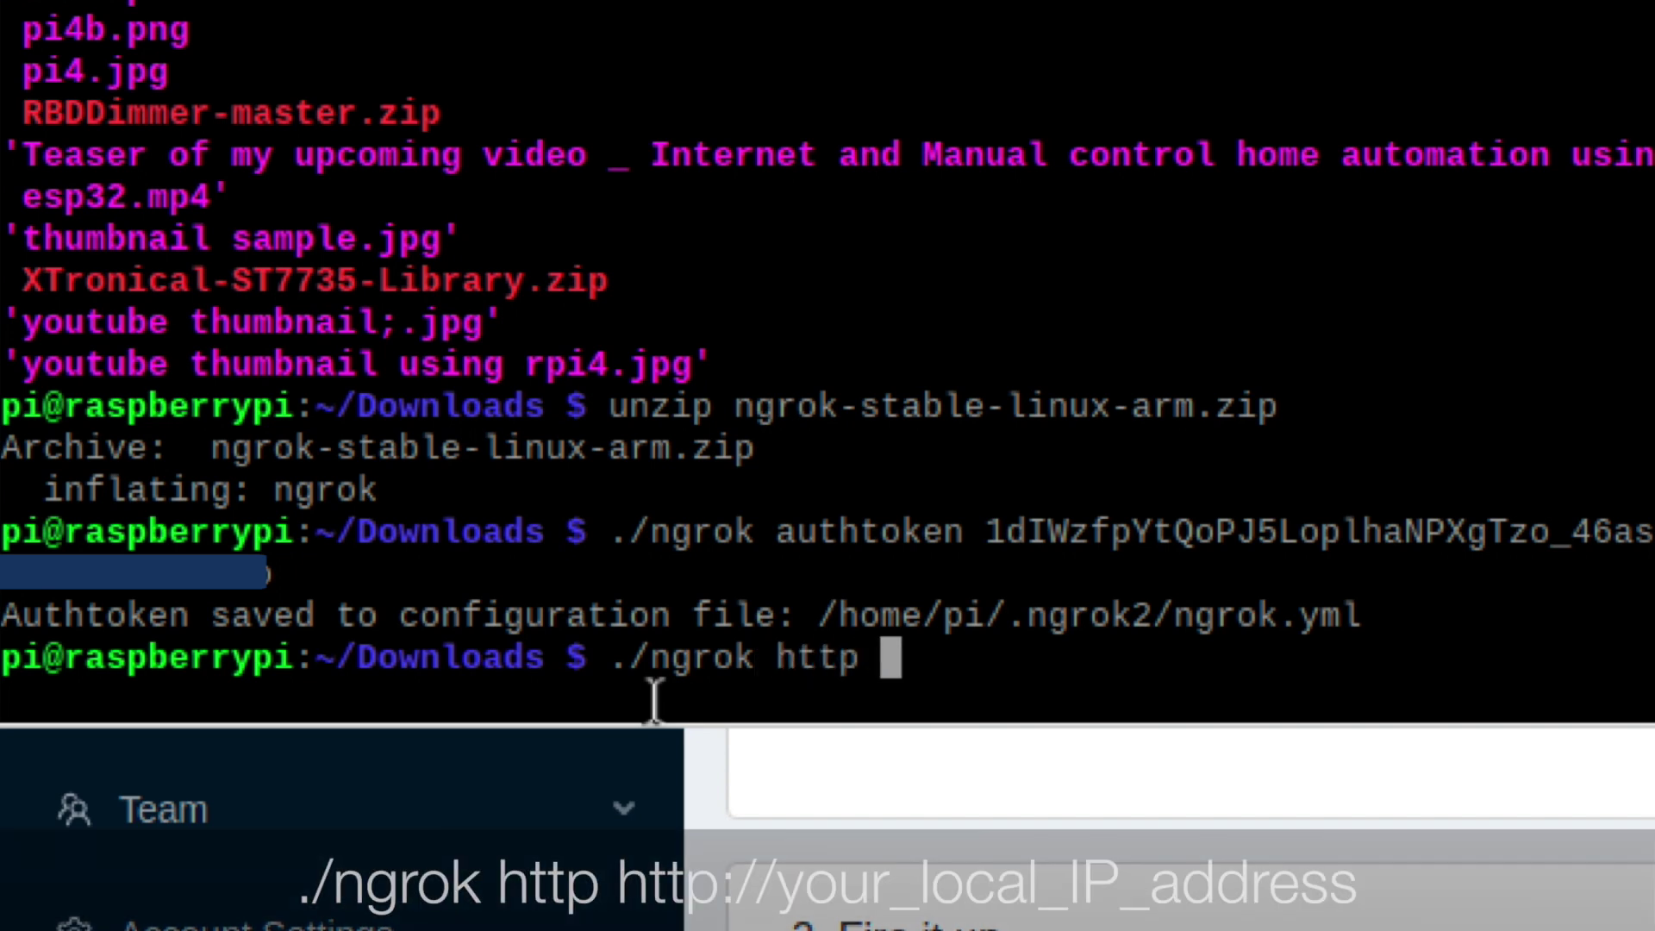
pyautogui.rightClick(1051, 667)
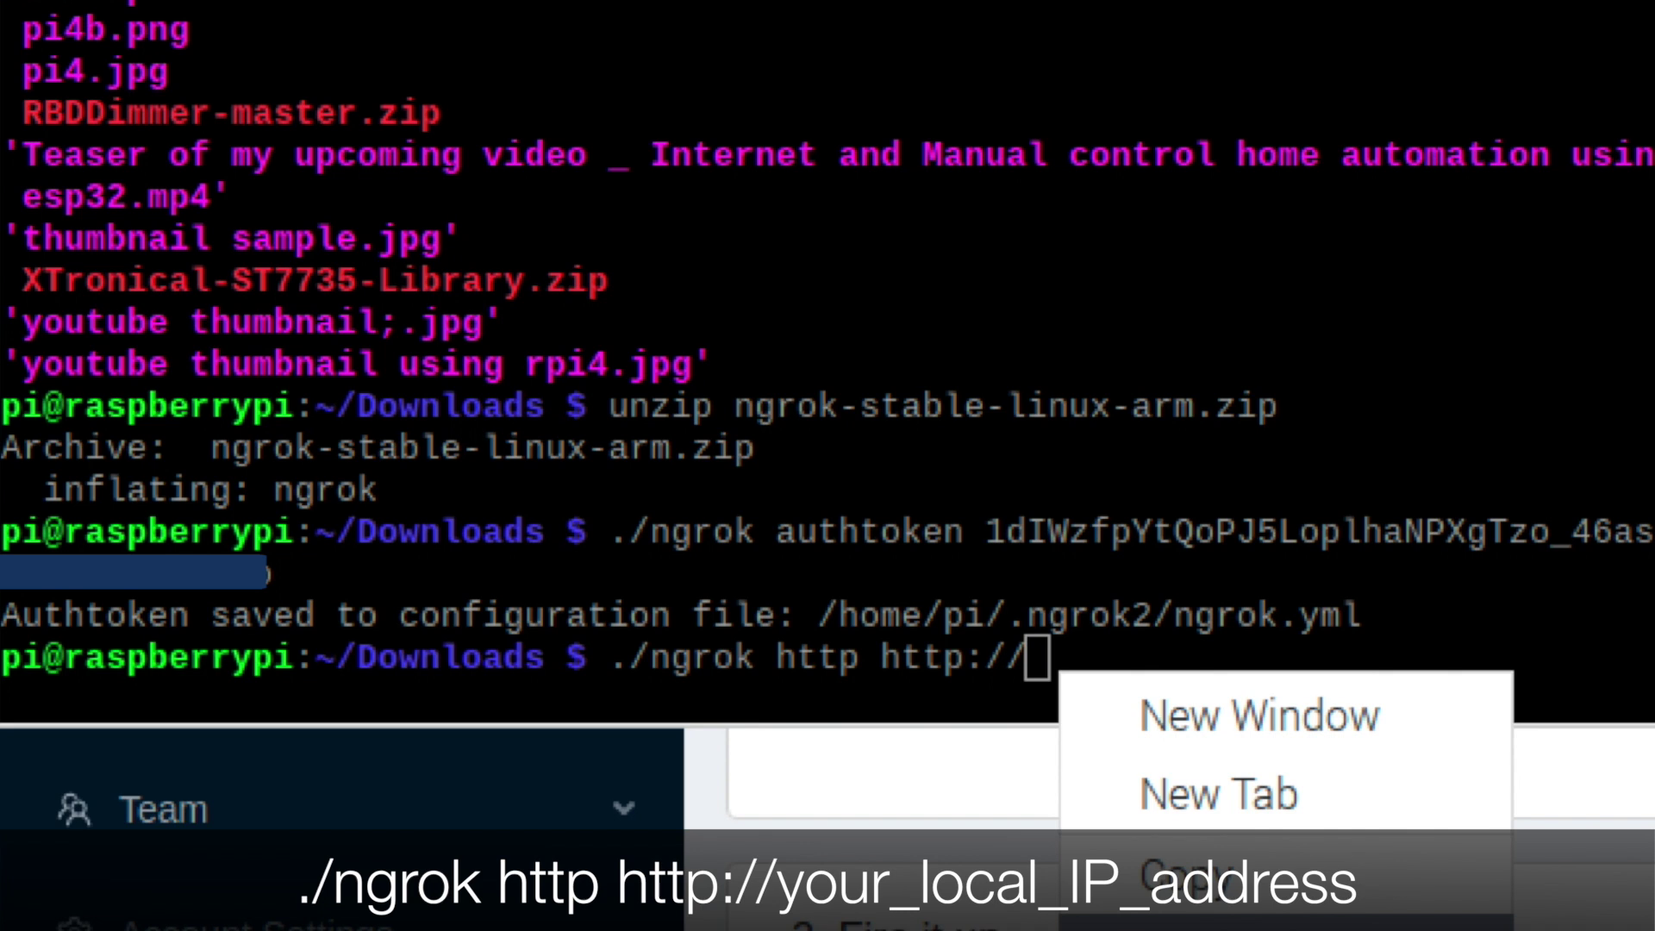
pyautogui.click(1155, 866)
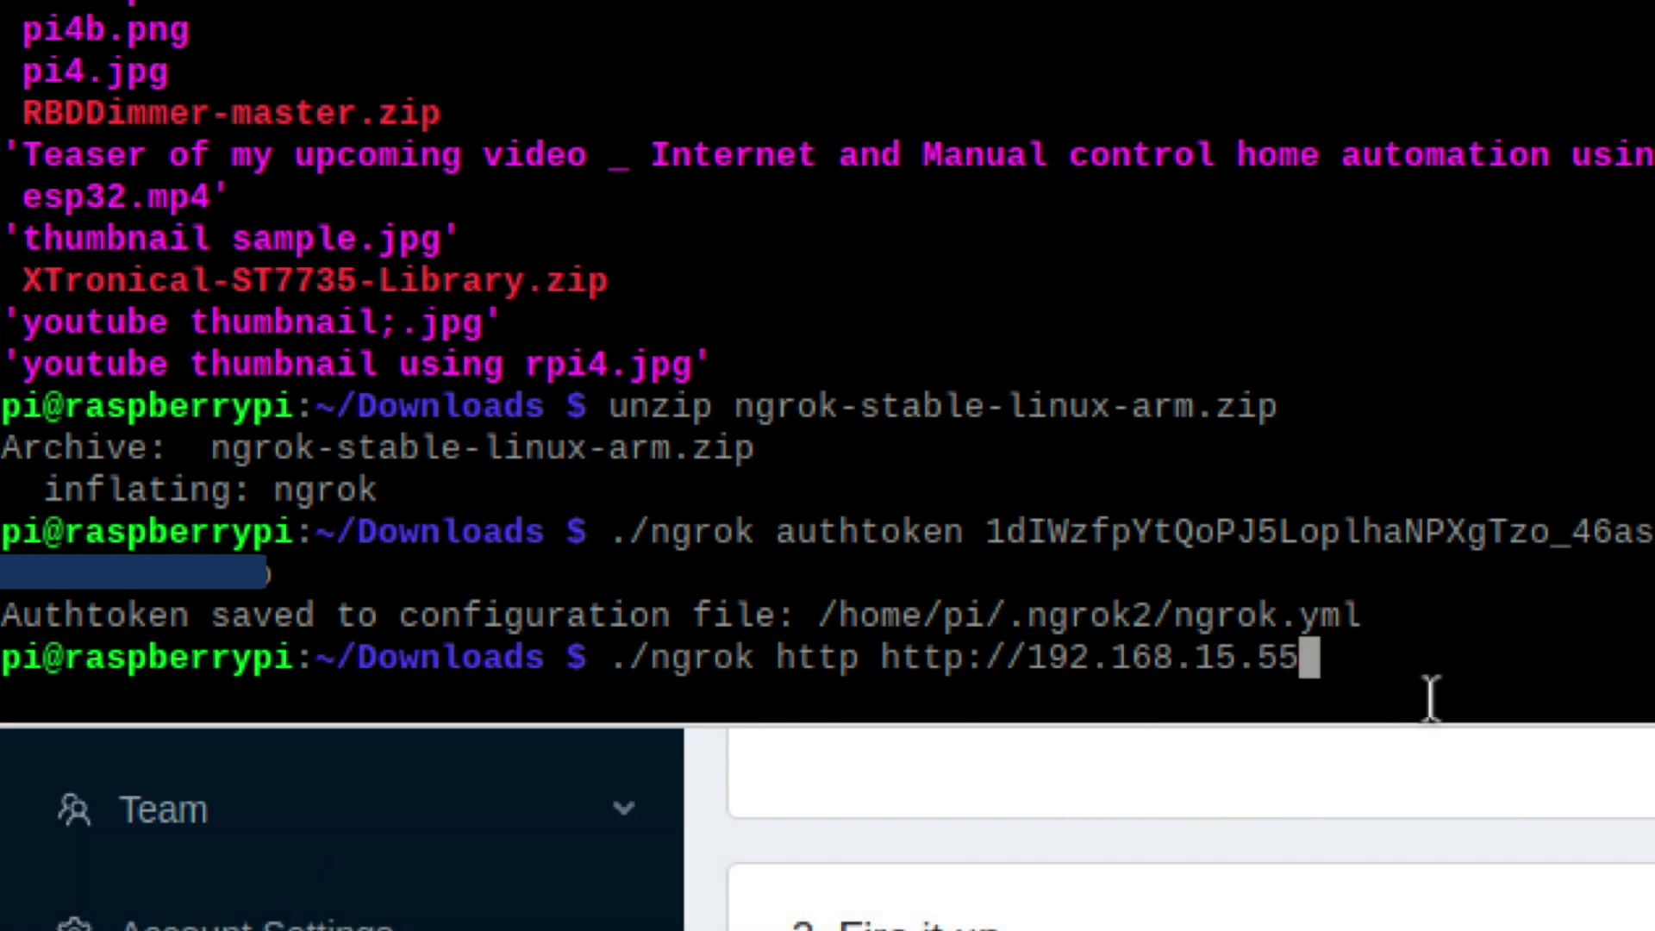
pyautogui.press('Return')
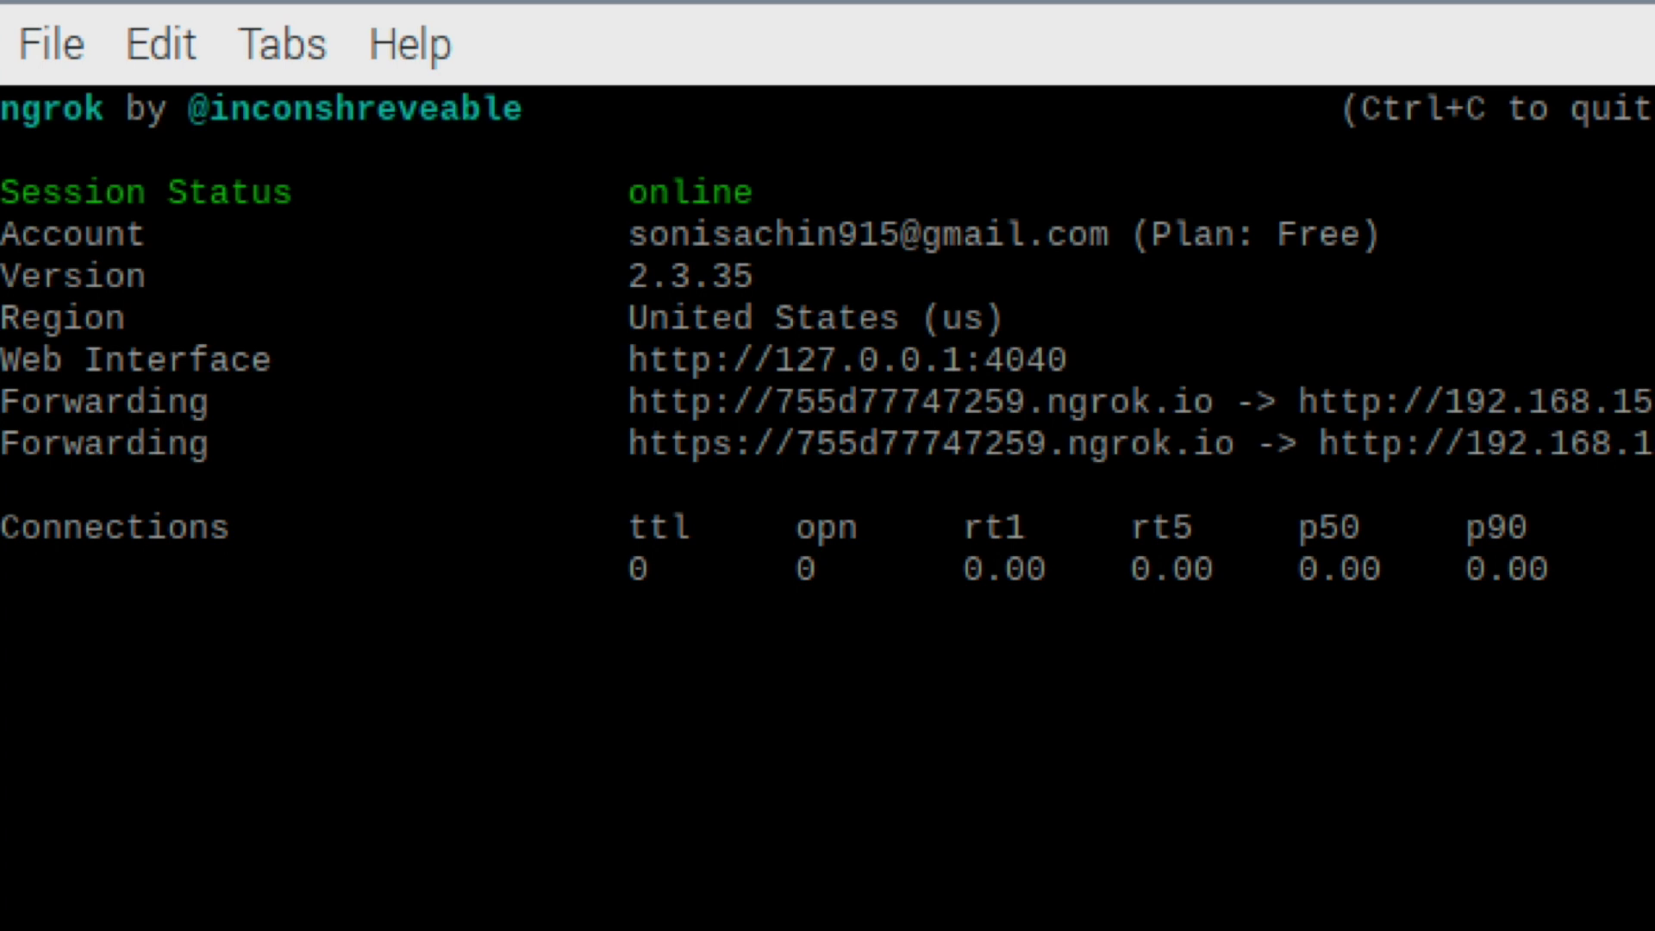
# Copy the public ngrok.io forwarding URL and return to the browser.
pyautogui.moveTo(1215, 402); pyautogui.dragTo(629, 402)
pyautogui.rightClick(694, 403)
pyautogui.click(851, 668)
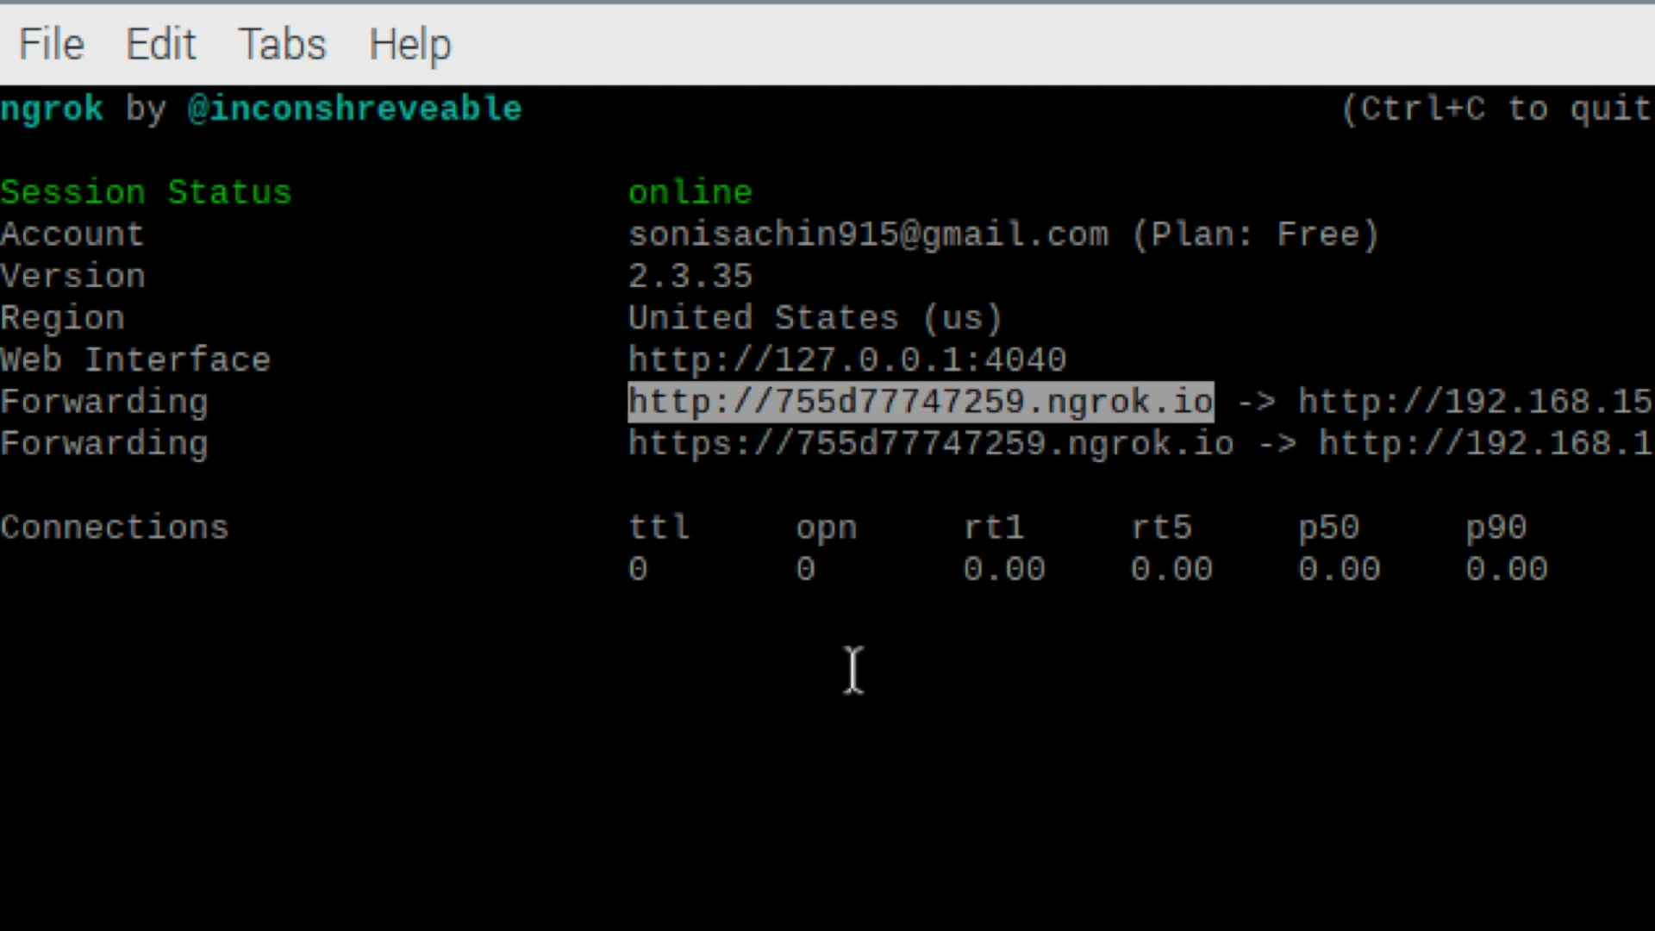
pyautogui.hotkey('alt', 'Tab')
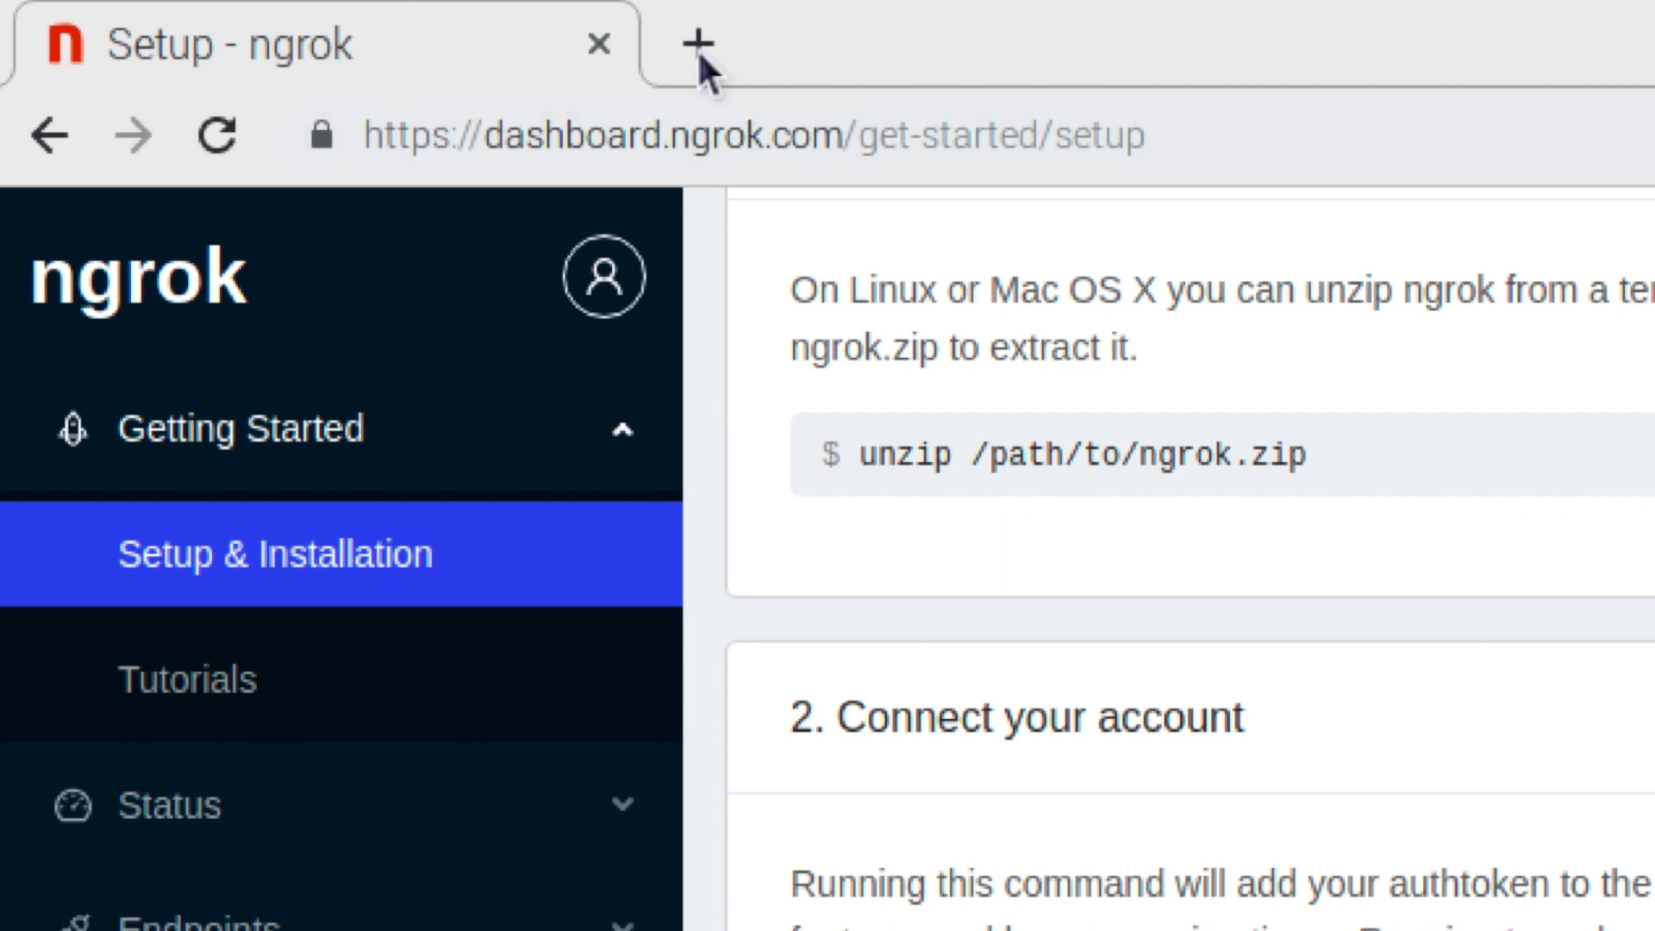
# In a new tab, join the iPhone hotspot and load the ngrok URL showing 'hello from esp8266!'.
pyautogui.hotkey('ctrl', 't')
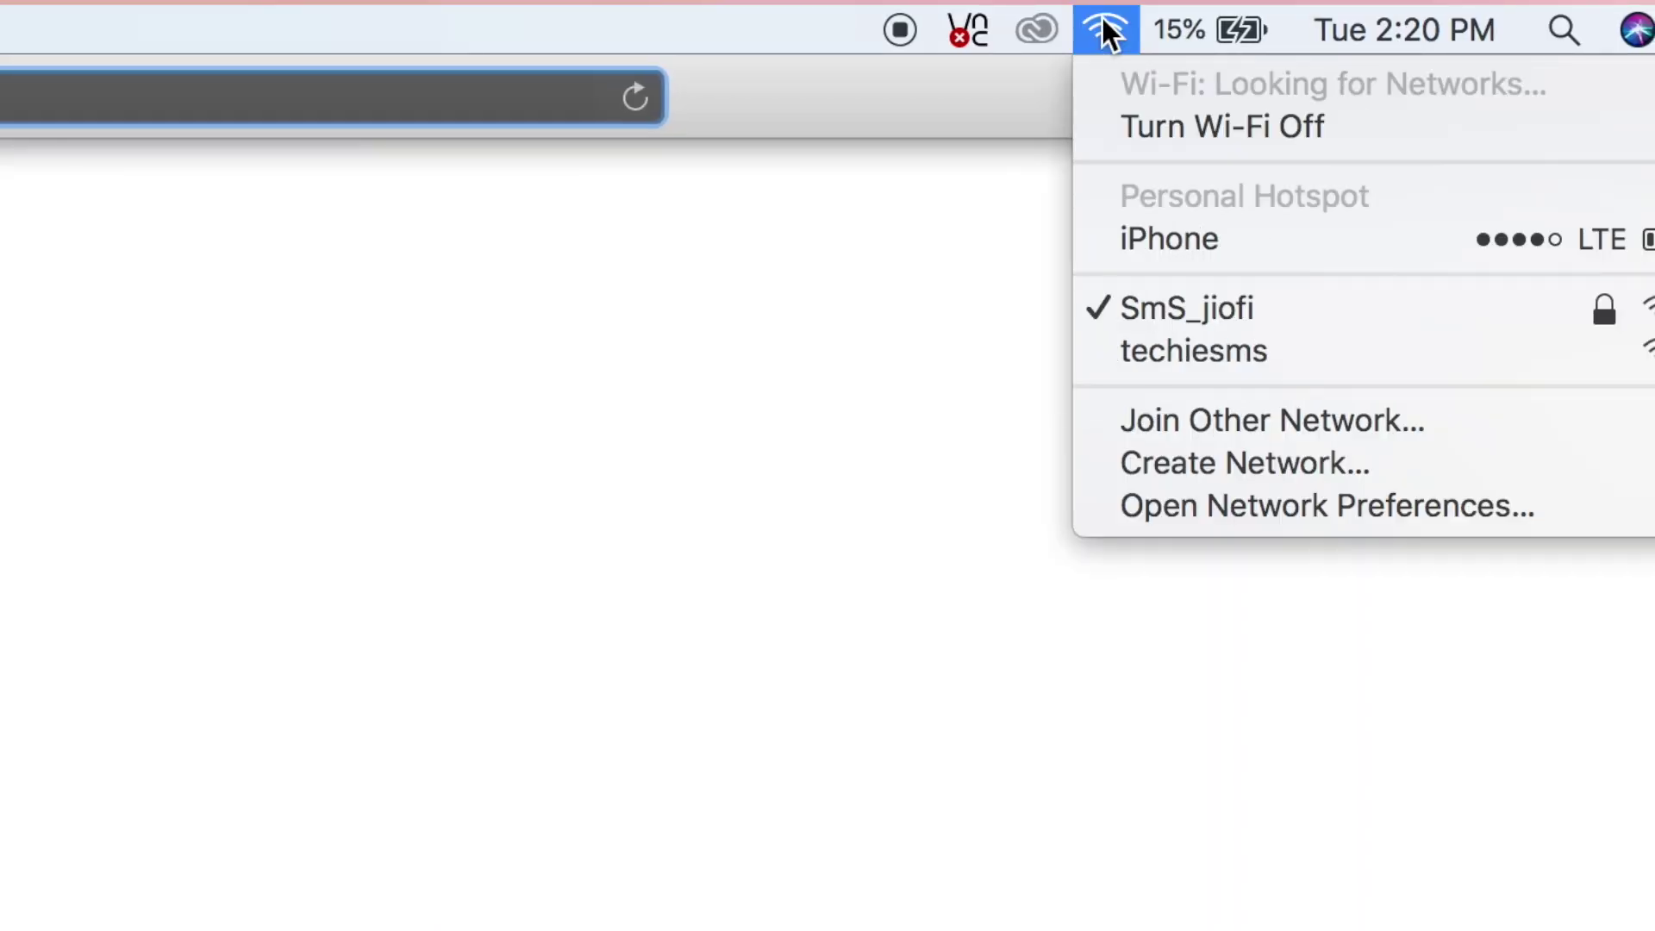
pyautogui.click(1151, 236)
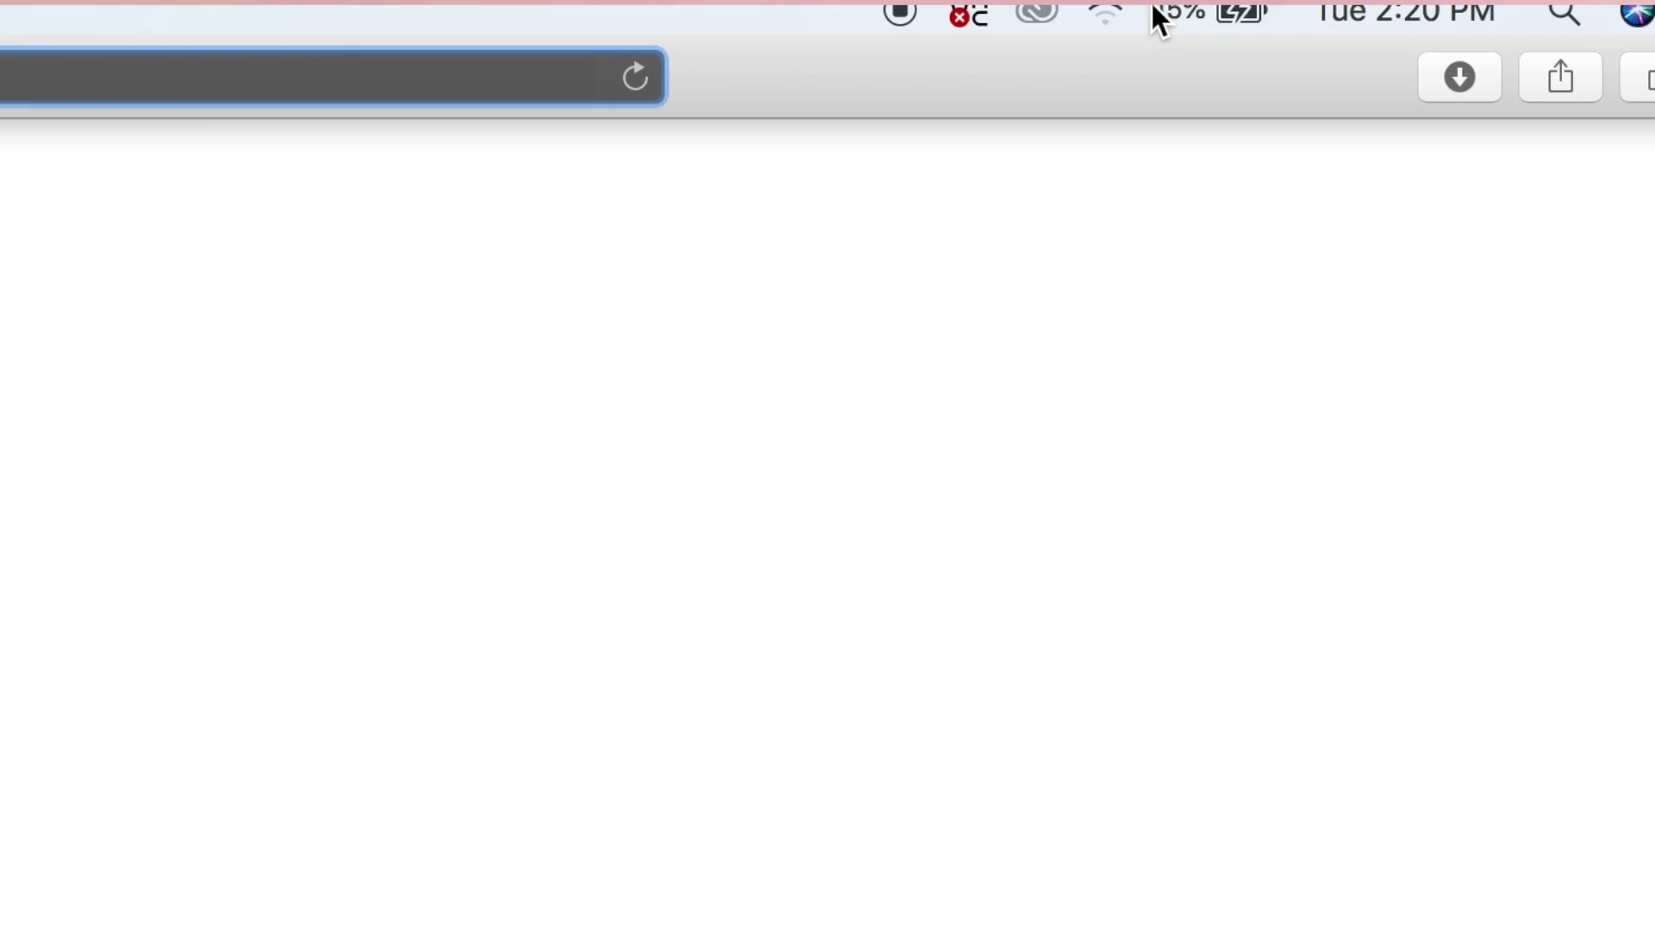
pyautogui.click(1121, 31)
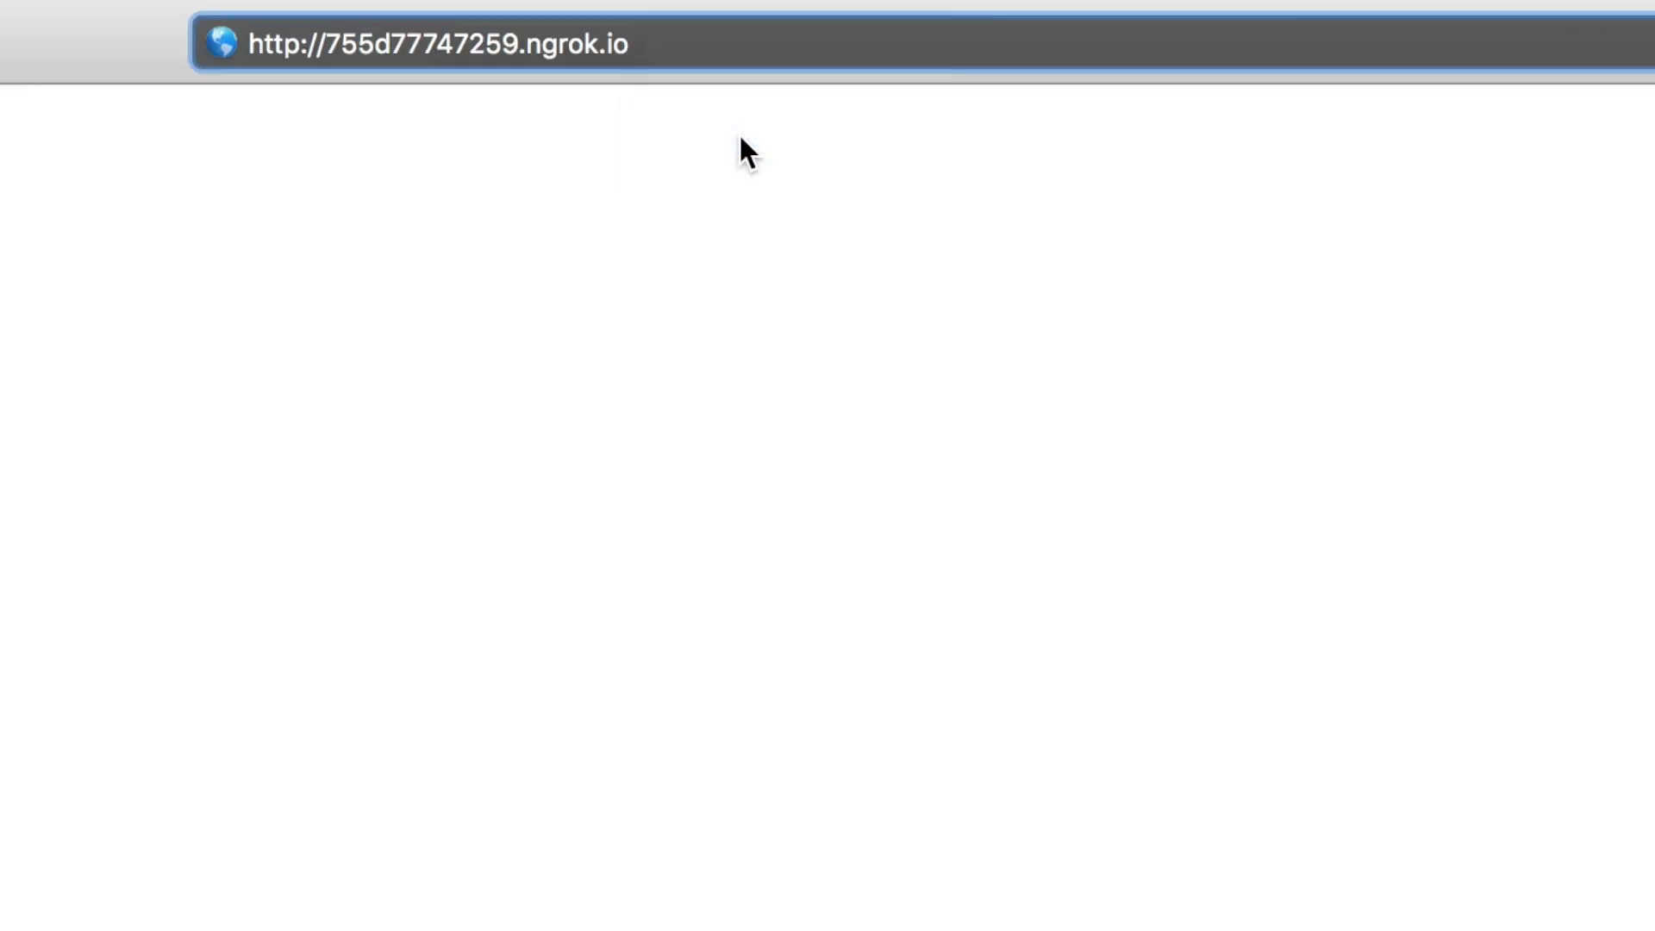
pyautogui.press('Return')
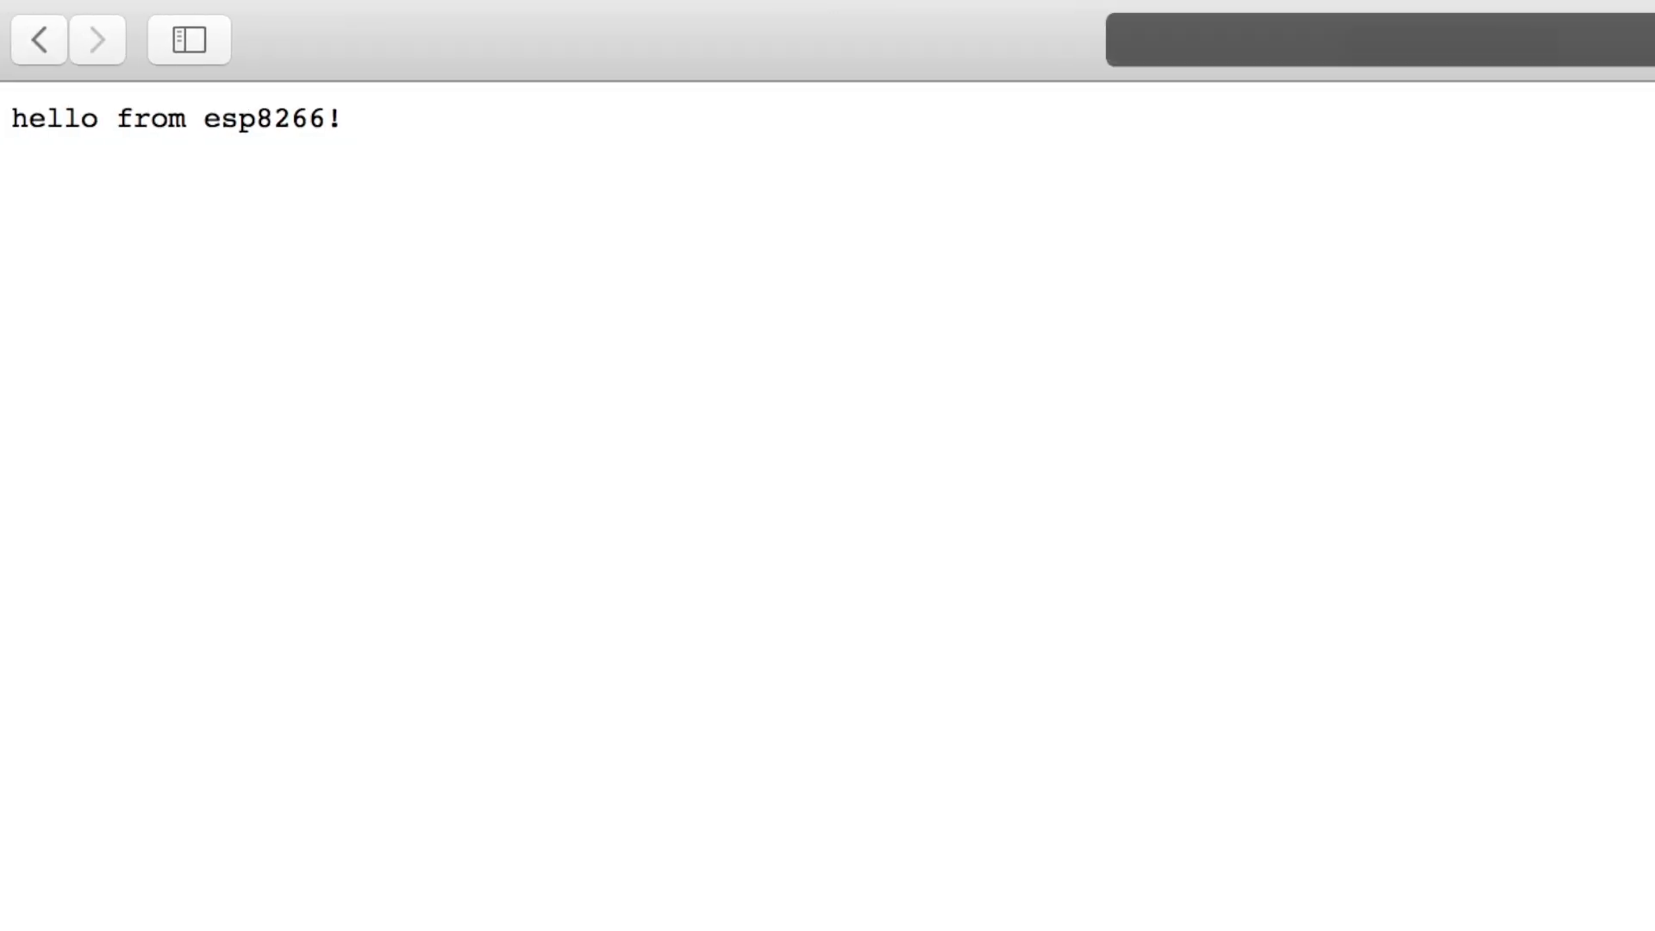
pyautogui.moveTo(345, 119); pyautogui.dragTo(9, 121)
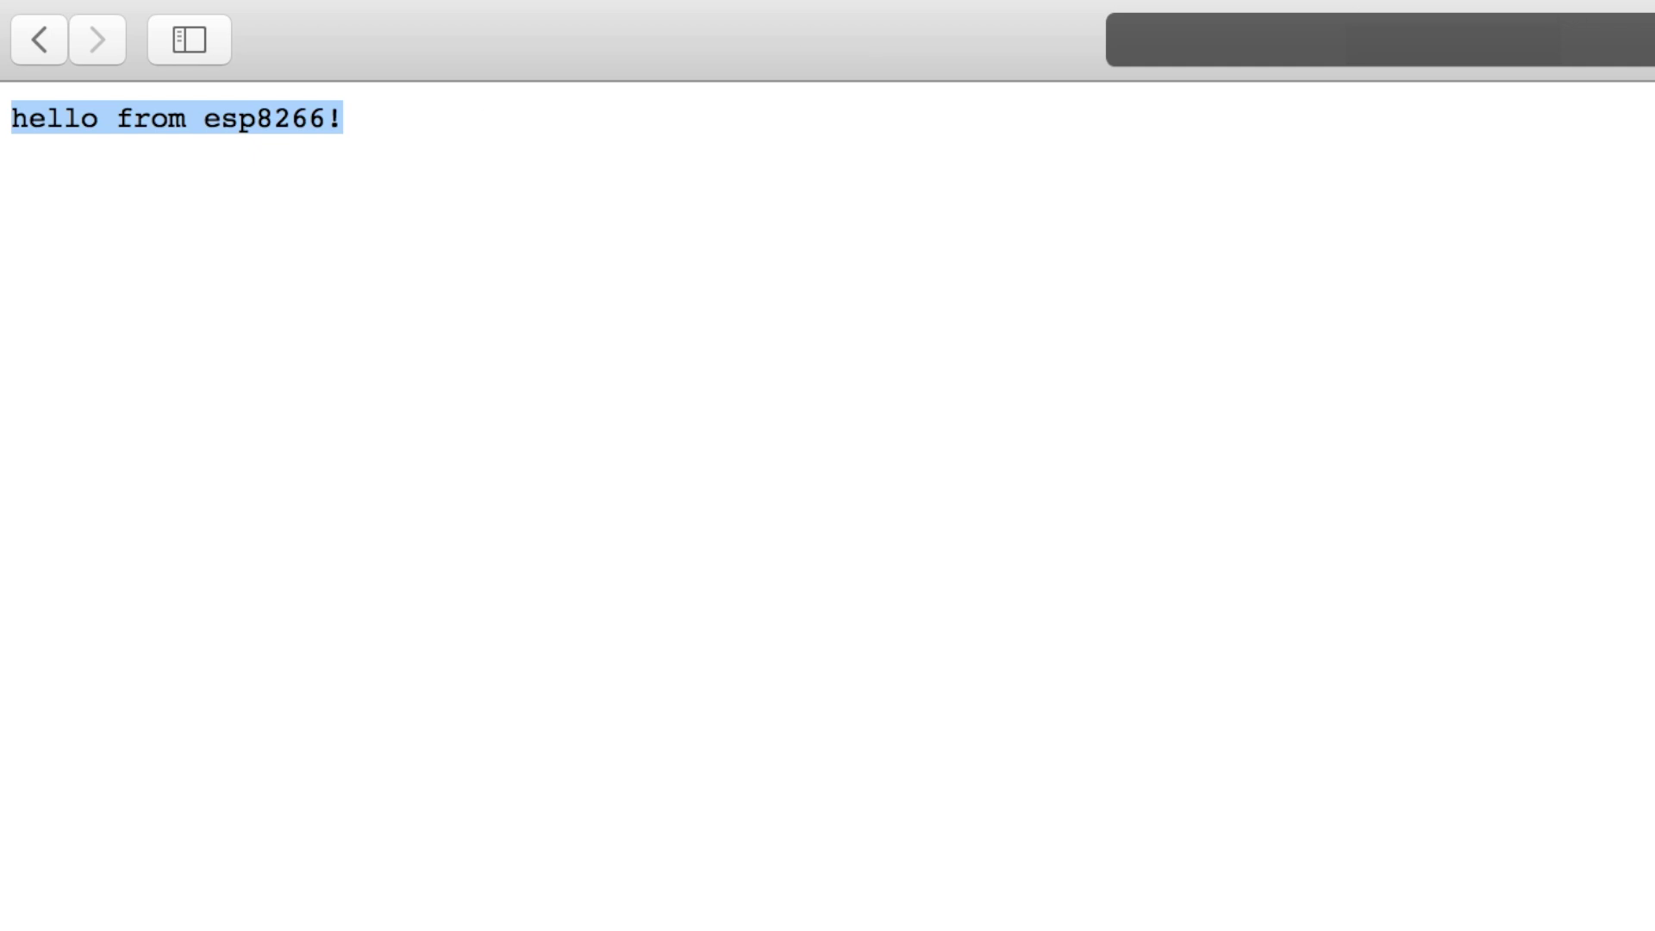
# Append /inline to the ngrok URL and load the 'this works as well' page.
pyautogui.press('super+l')
pyautogui.press('Right')
pyautogui.write('/inlin')
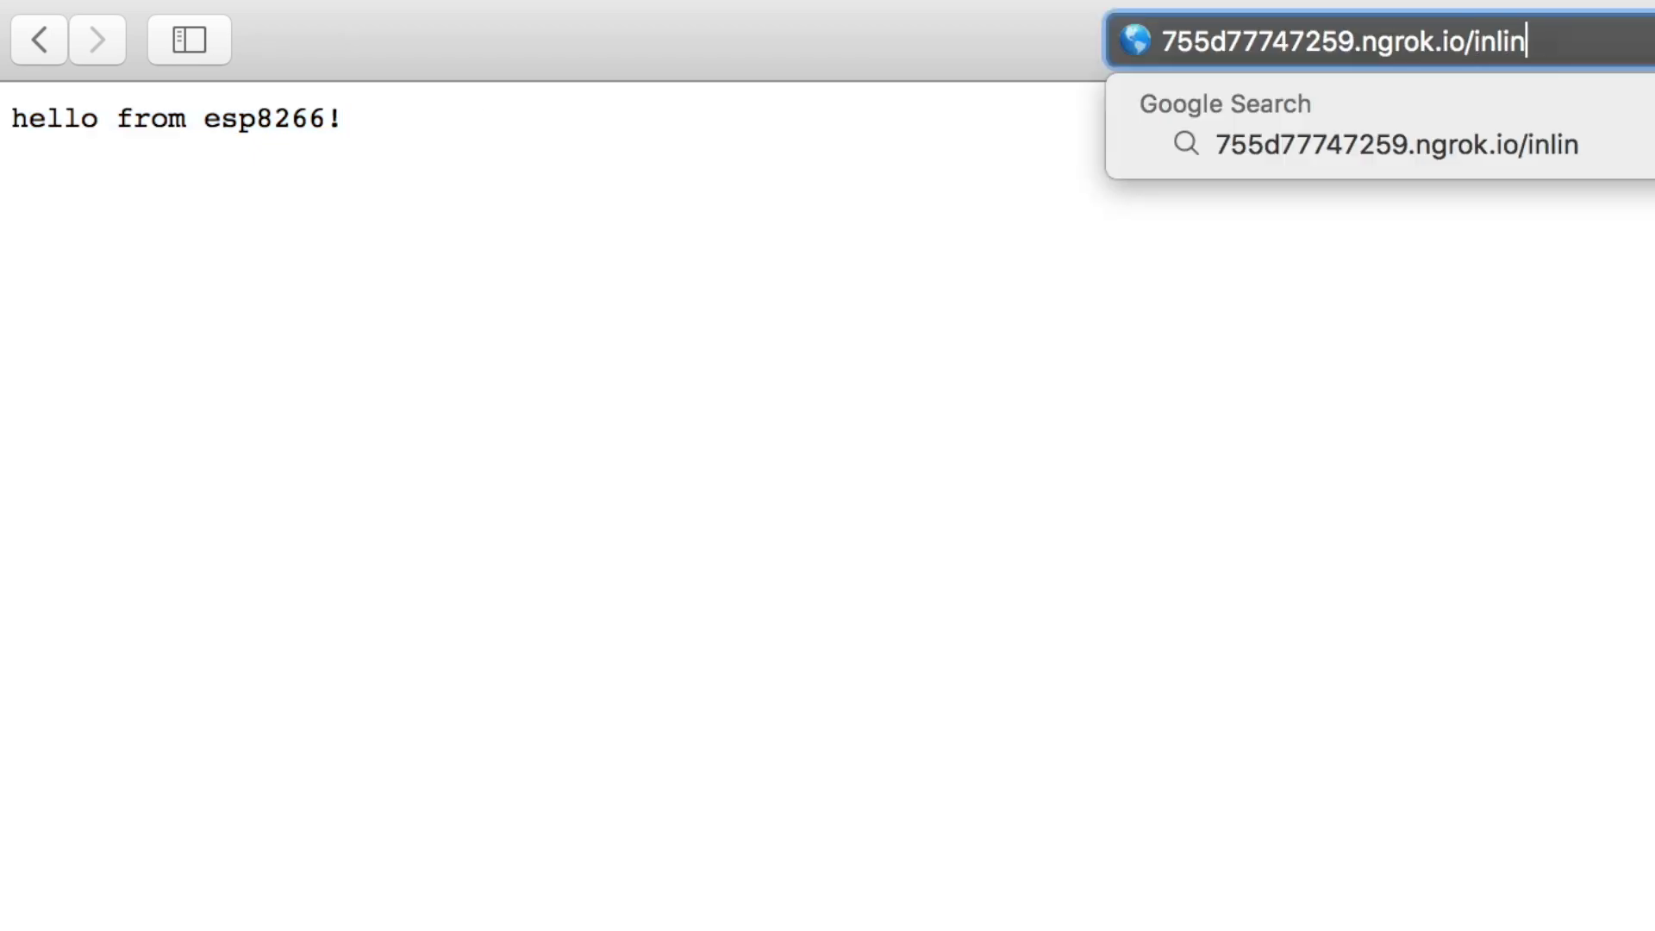
pyautogui.write('e')
pyautogui.press('Return')
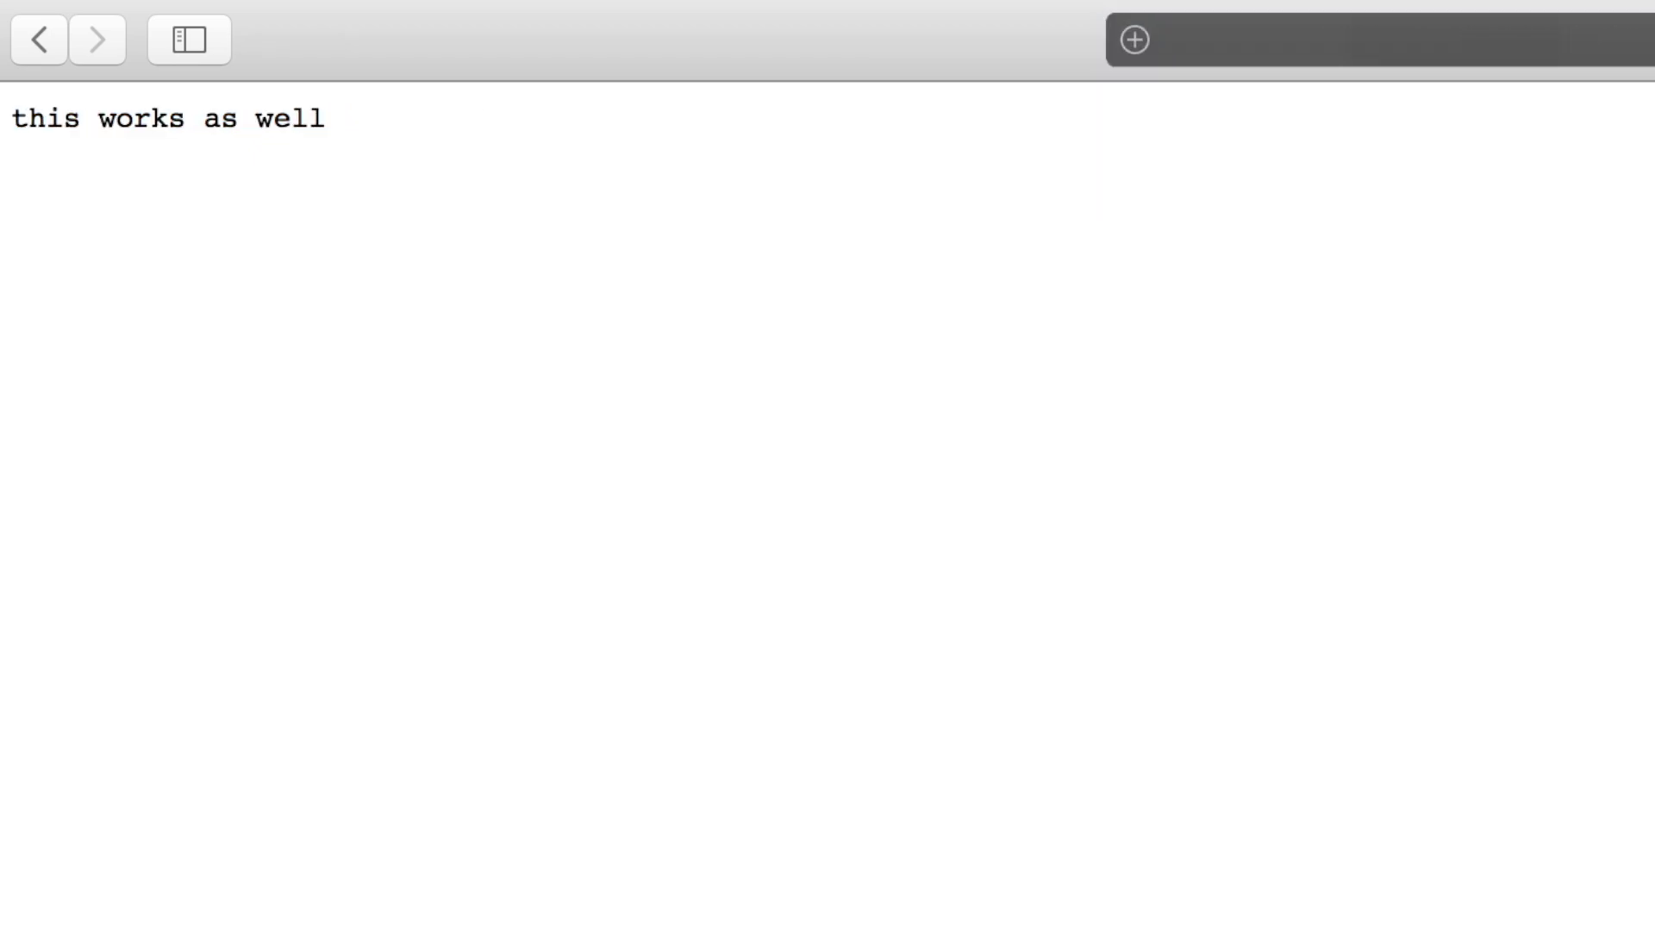
pyautogui.moveTo(344, 119); pyautogui.dragTo(37, 121)
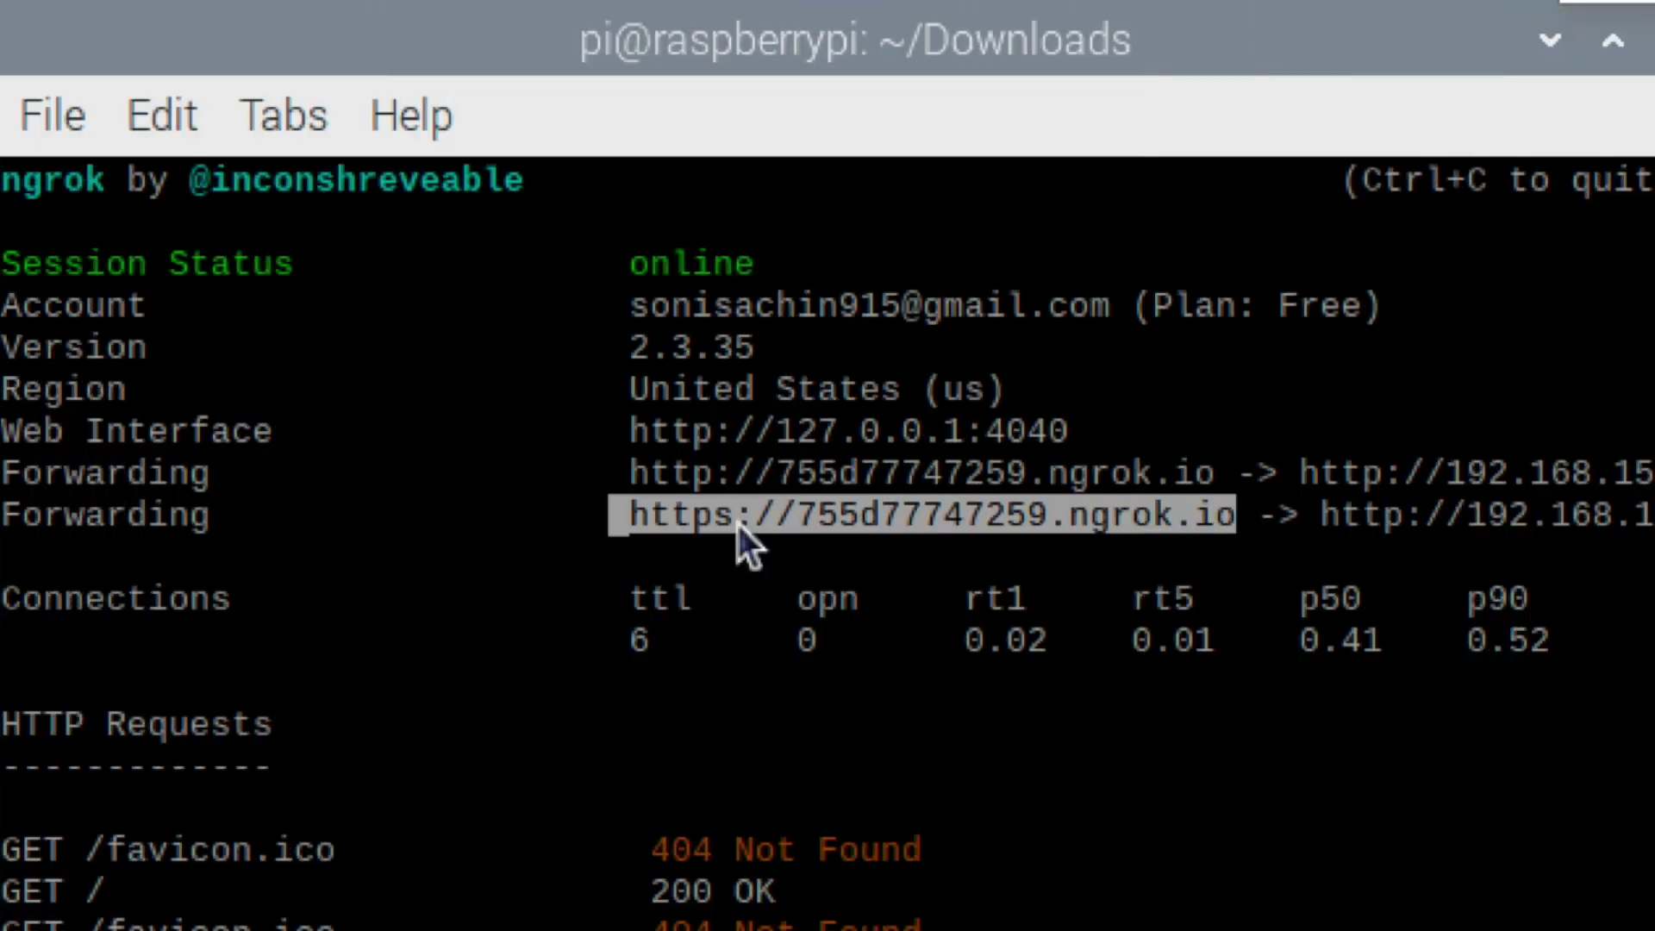
pyautogui.rightClick(736, 521)
pyautogui.click(888, 789)
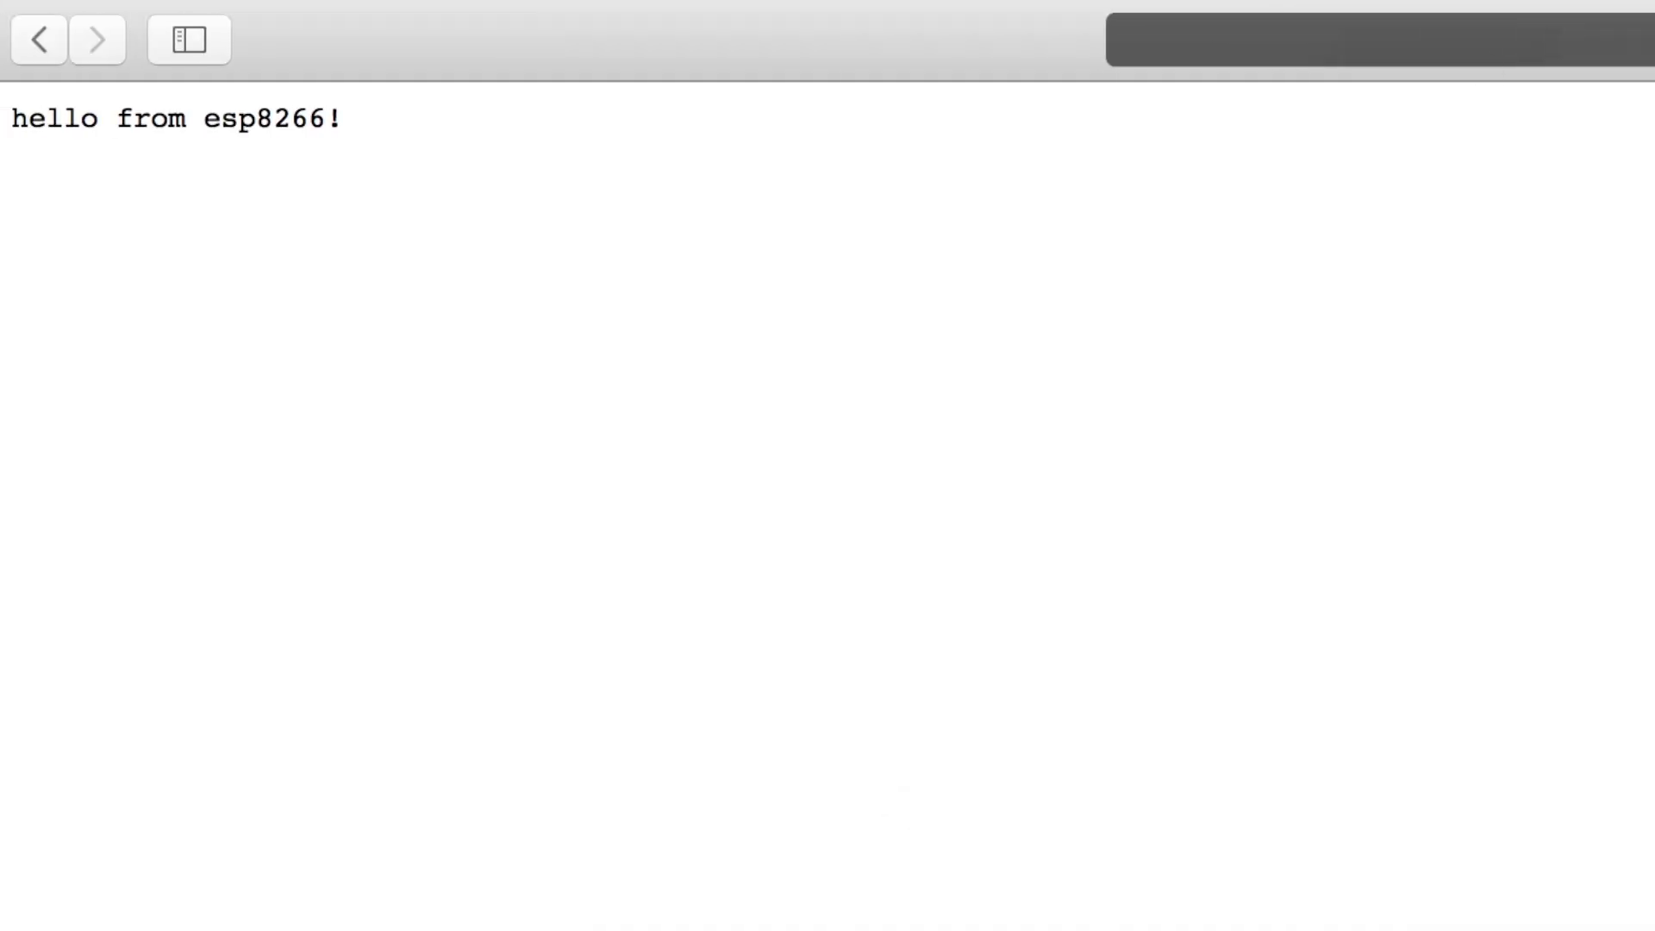
pyautogui.rightClick(1460, 48)
pyautogui.click(1534, 152)
pyautogui.press('Return')
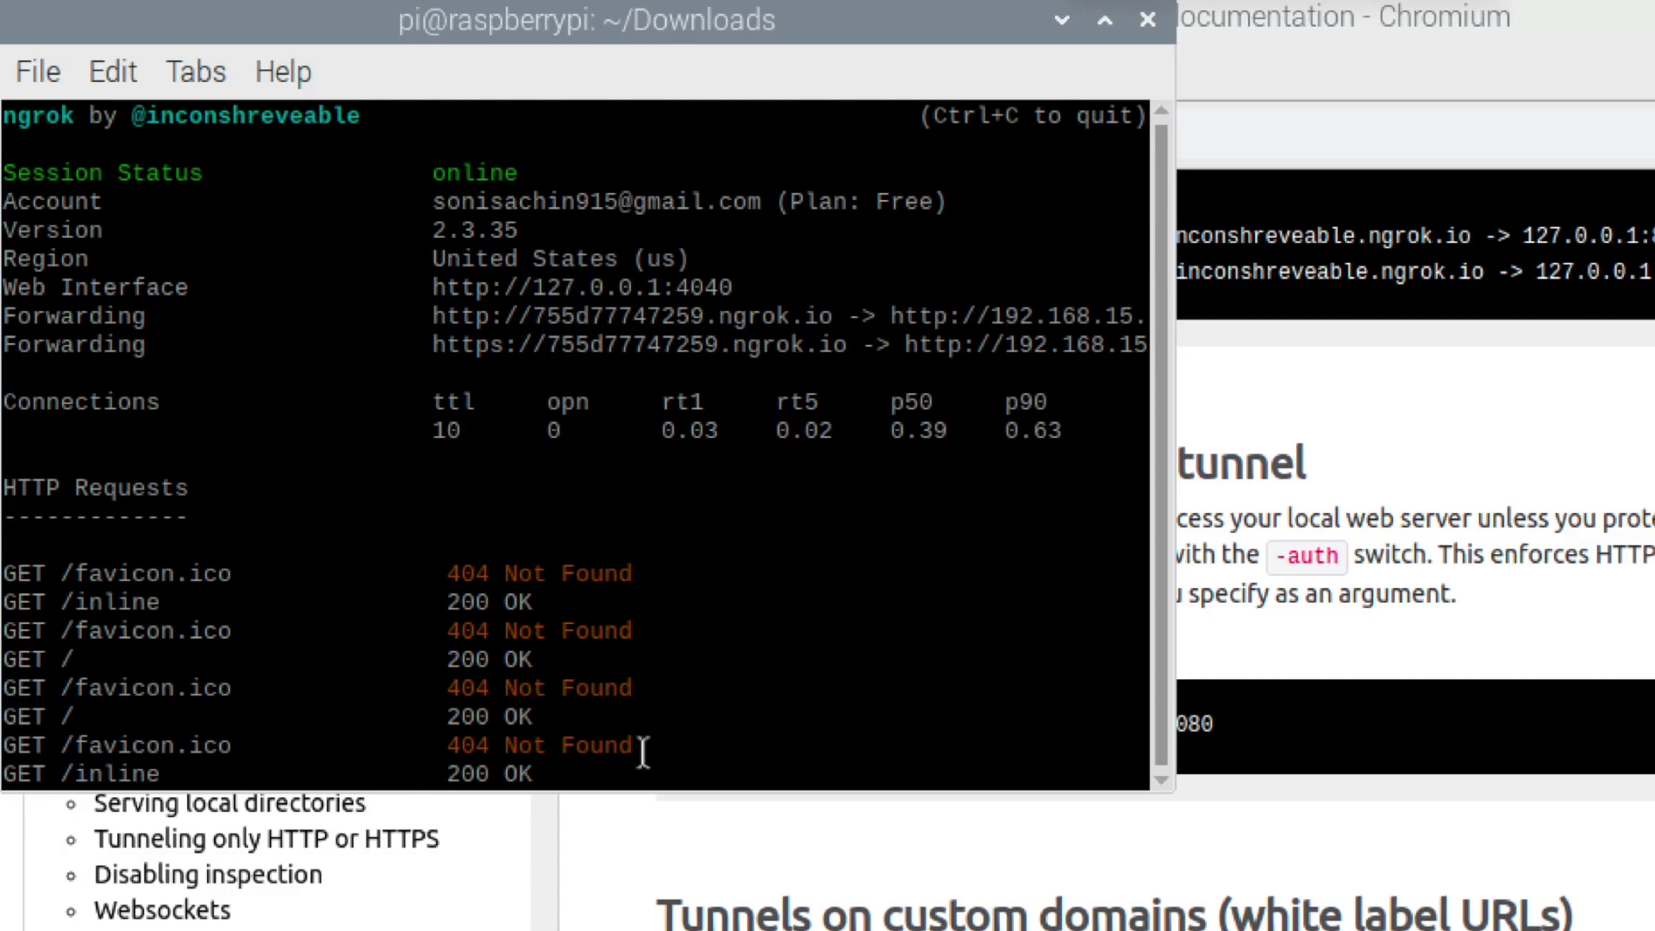
# Restart the ngrok tunnel with an -auth option holding a username and password.
pyautogui.hotkey('ctrl', 'c')
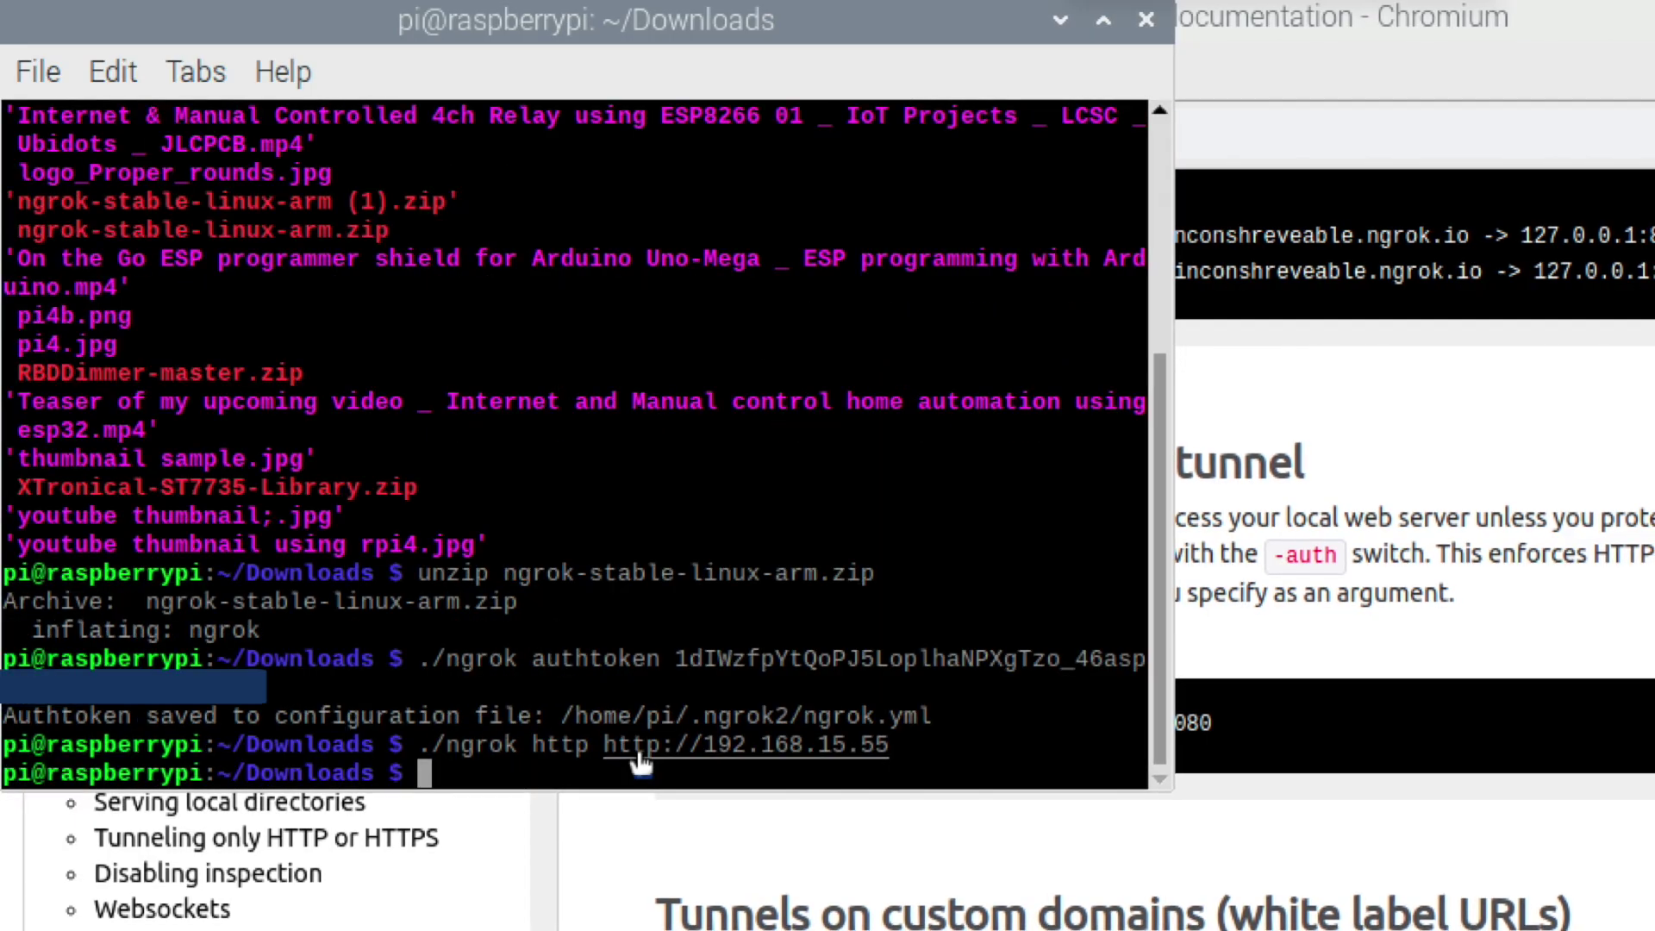
pyautogui.press('Up')
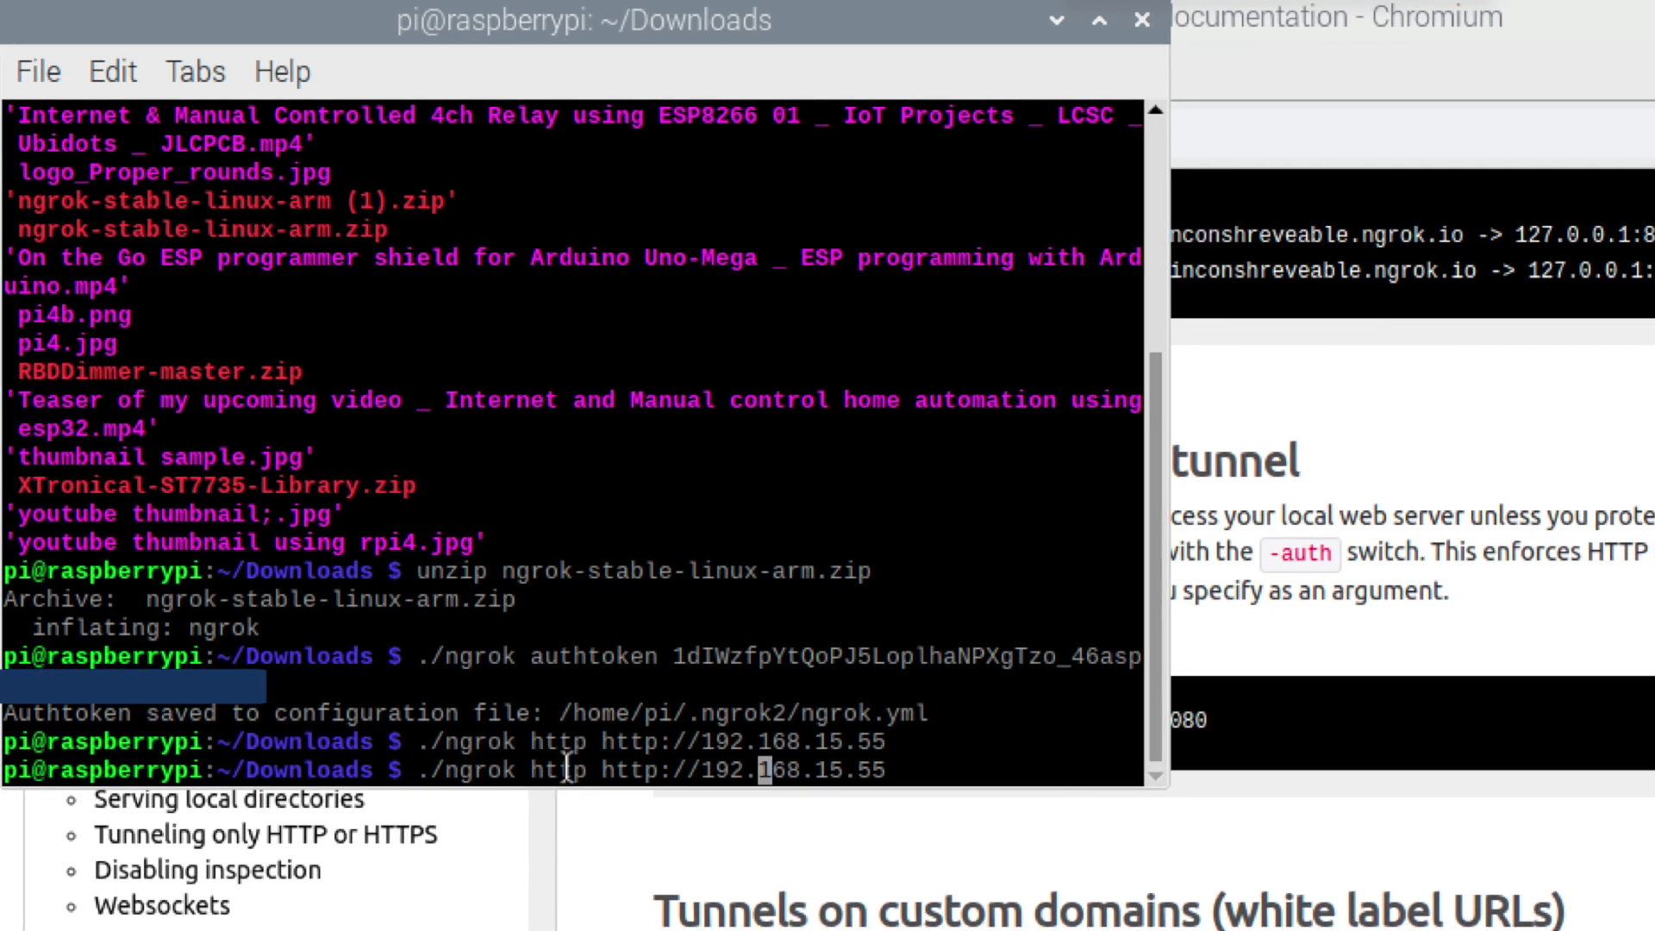
pyautogui.press('Left')
pyautogui.press('Left')
pyautogui.press('Left')
pyautogui.press('Left')
pyautogui.hotkey('ctrl', 'shift', 'v')
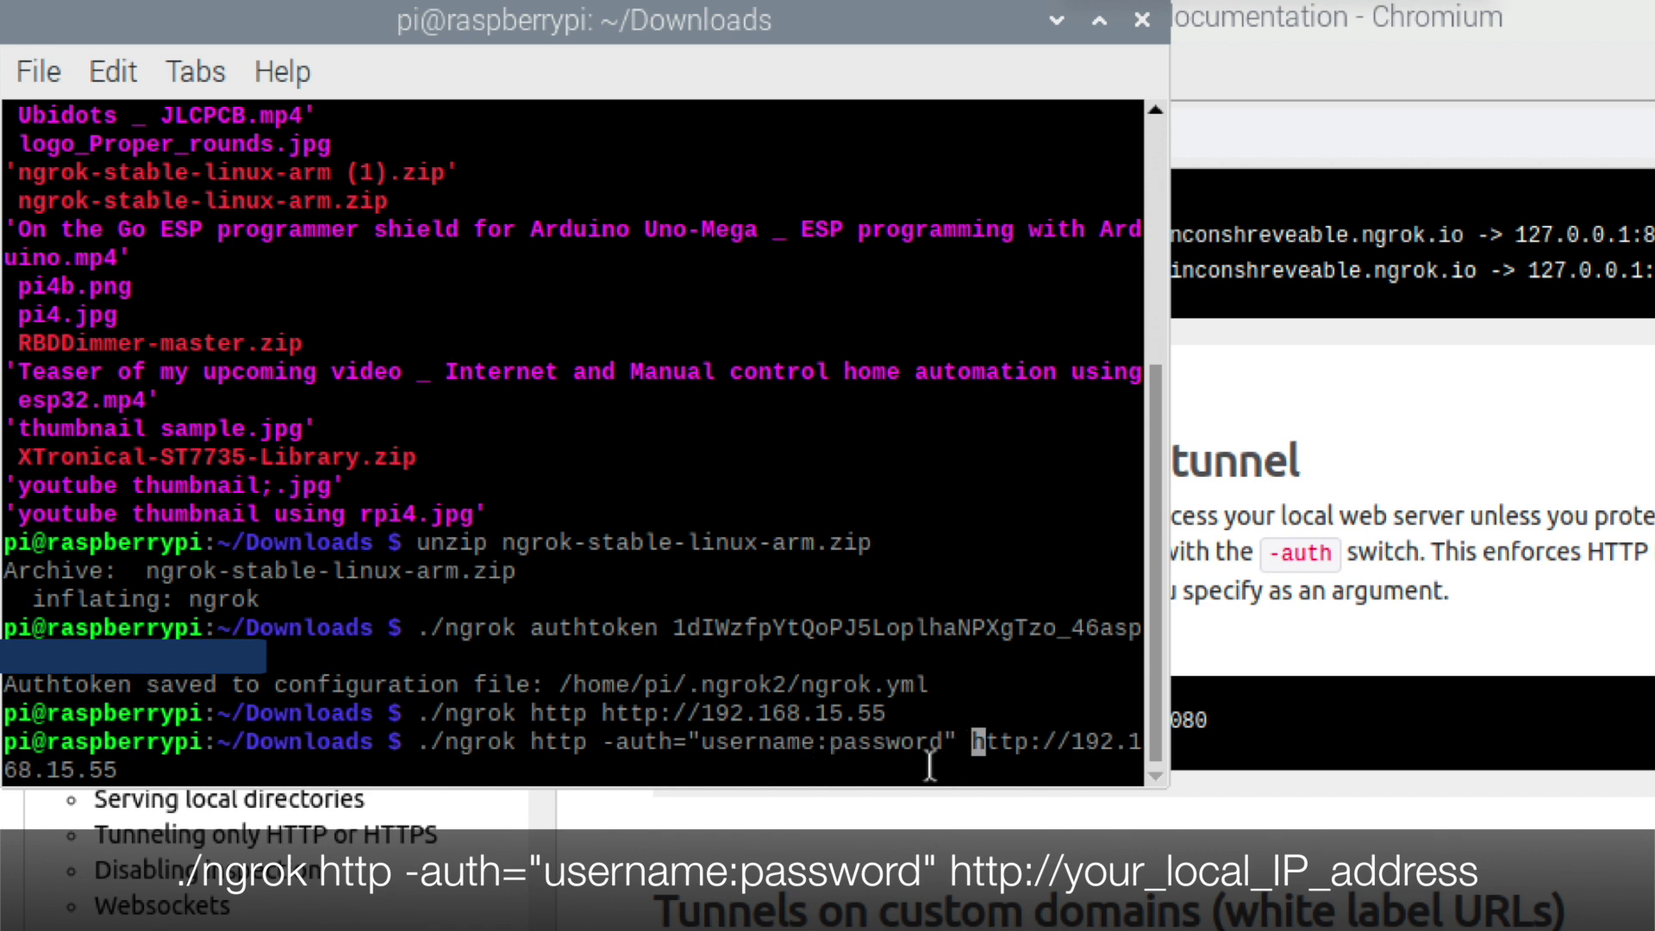
pyautogui.press('Left')
pyautogui.press('Left')
pyautogui.press('Left')
pyautogui.press('Left')
pyautogui.press('Left')
pyautogui.press('Left')
pyautogui.press('Left')
pyautogui.press('Left')
pyautogui.press('Left')
pyautogui.press('Left')
pyautogui.press('Left')
pyautogui.press('BackSpace')
pyautogui.press('BackSpace')
pyautogui.press('BackSpace')
pyautogui.press('BackSpace')
pyautogui.press('BackSpace')
pyautogui.press('BackSpace')
pyautogui.press('BackSpace')
pyautogui.press('BackSpace')
pyautogui.write('techiesms')
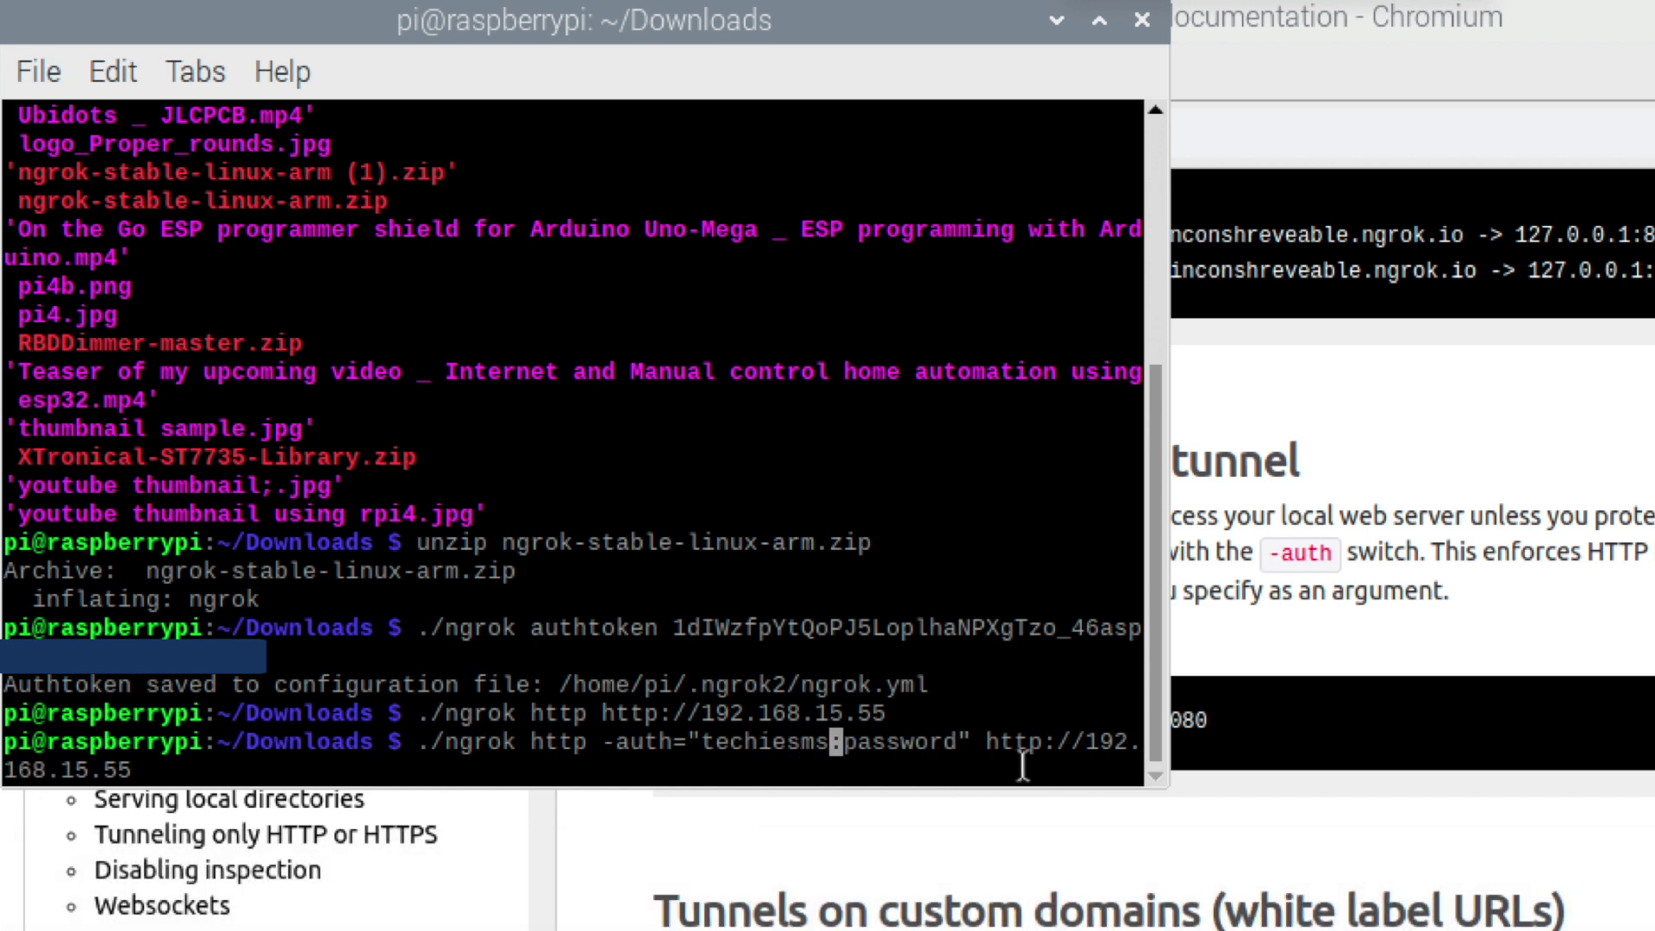
pyautogui.press('Right')
pyautogui.press('Delete')
pyautogui.press('Delete')
pyautogui.press('Delete')
pyautogui.press('Delete')
pyautogui.press('Delete')
pyautogui.press('Delete')
pyautogui.press('Delete')
pyautogui.press('Delete')
pyautogui.write('raspberry')
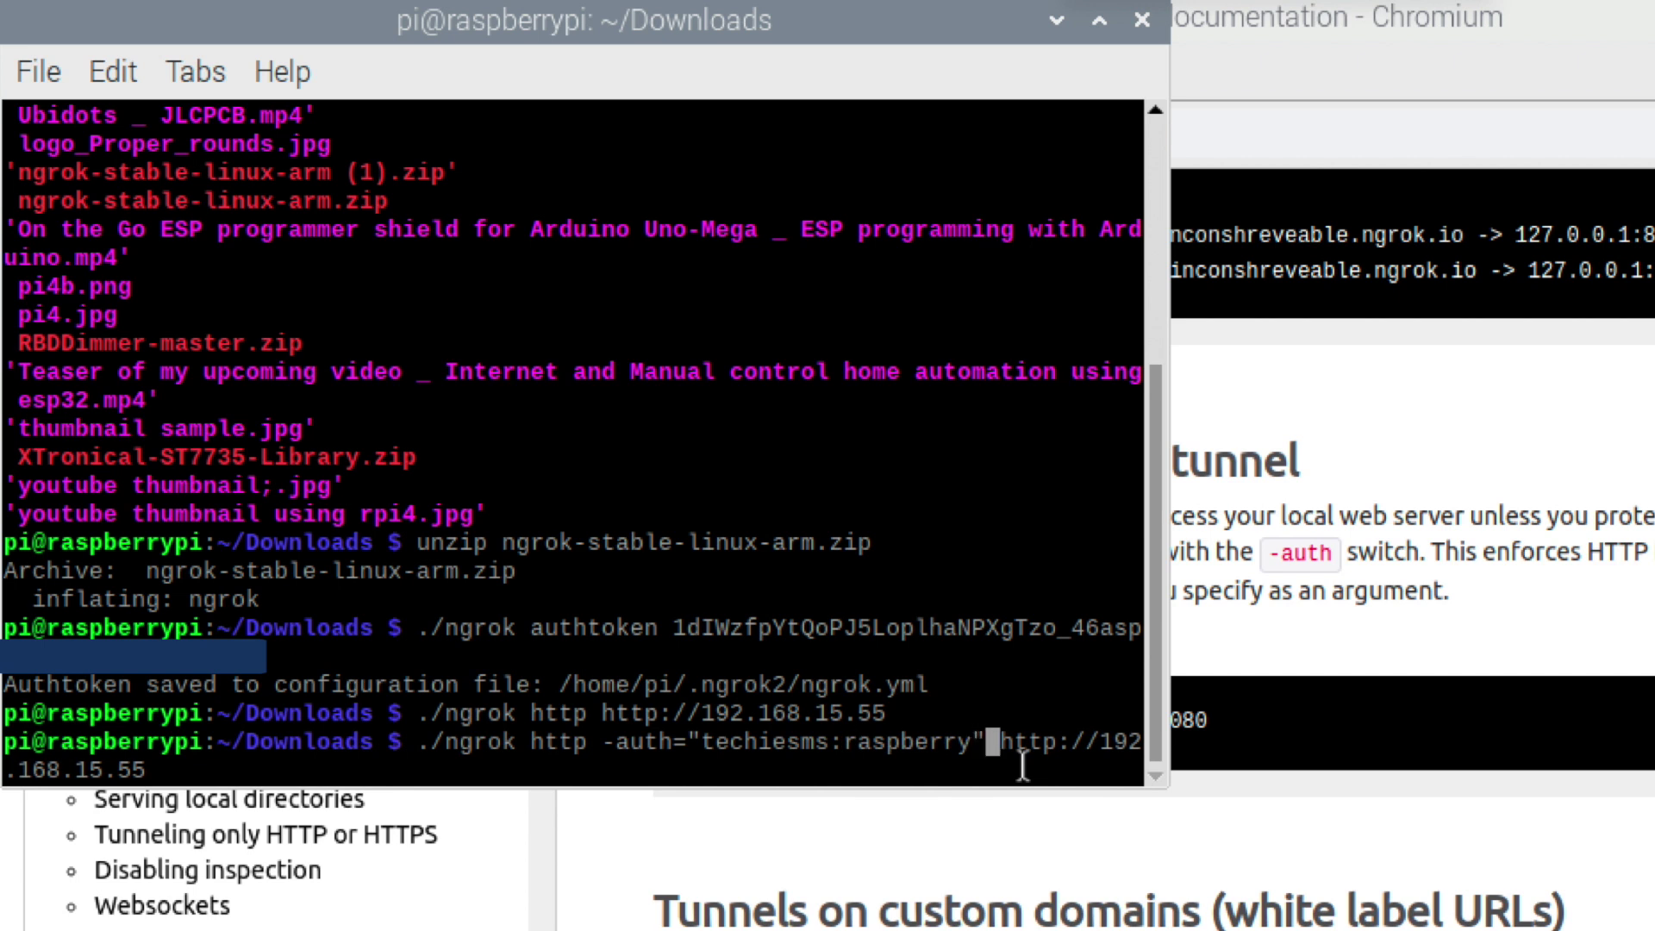
pyautogui.press('Return')
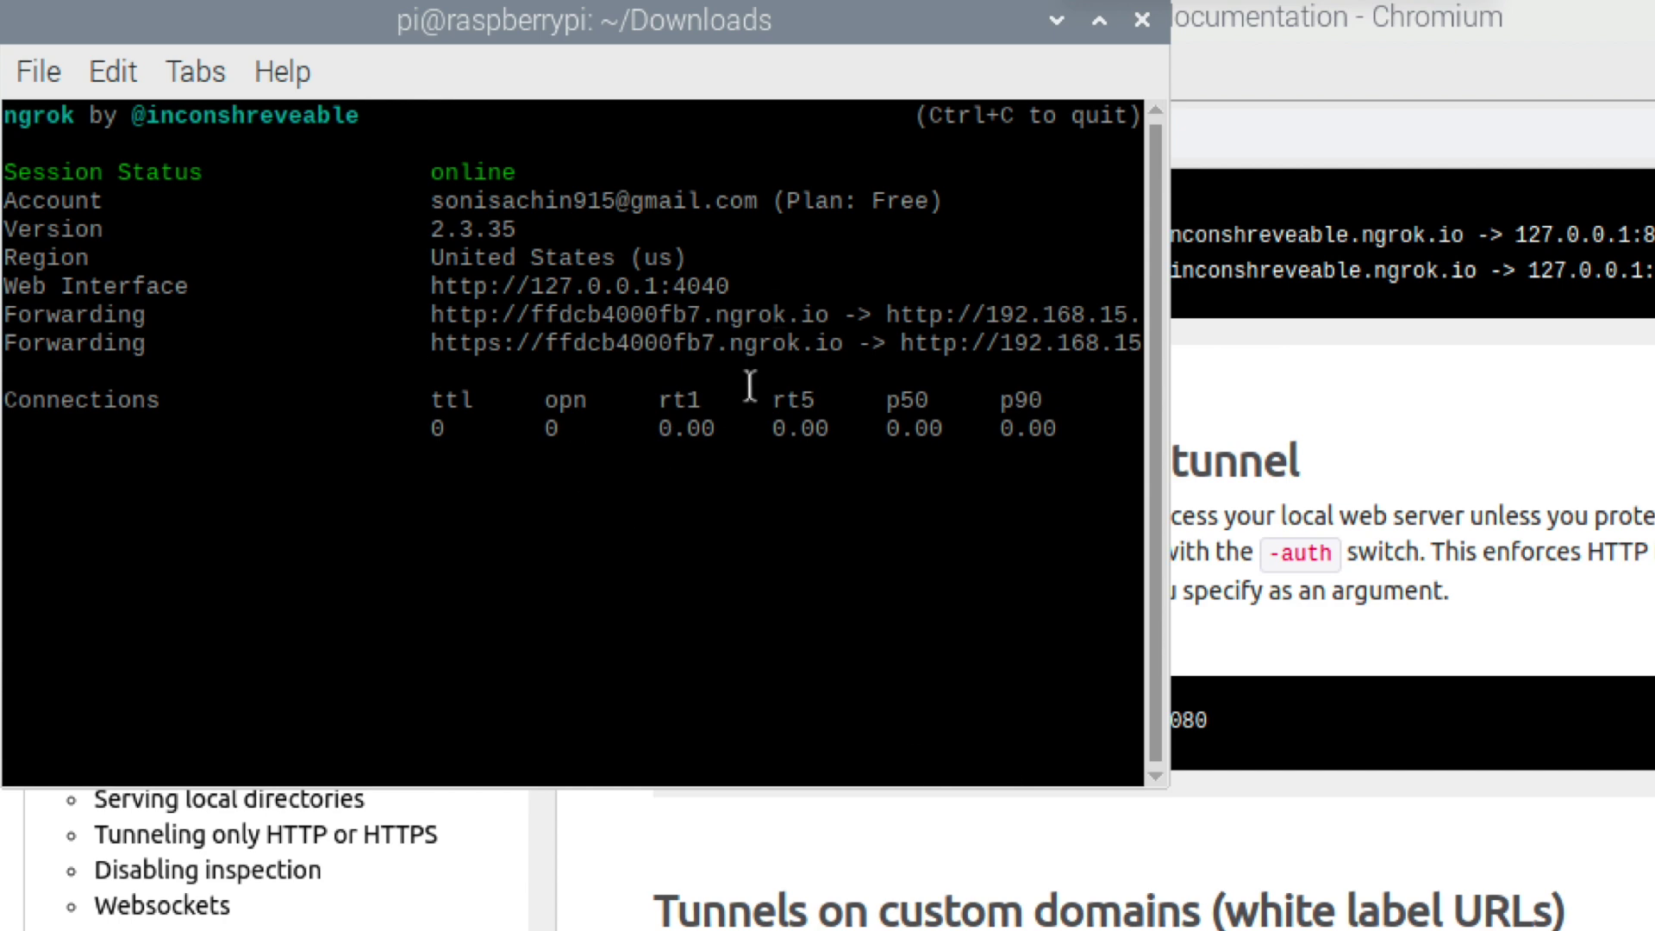
# Copy the new ffdcb4000fb7.ngrok.io forwarding URL and load it in Safari.
pyautogui.rightClick(491, 313)
pyautogui.click(582, 500)
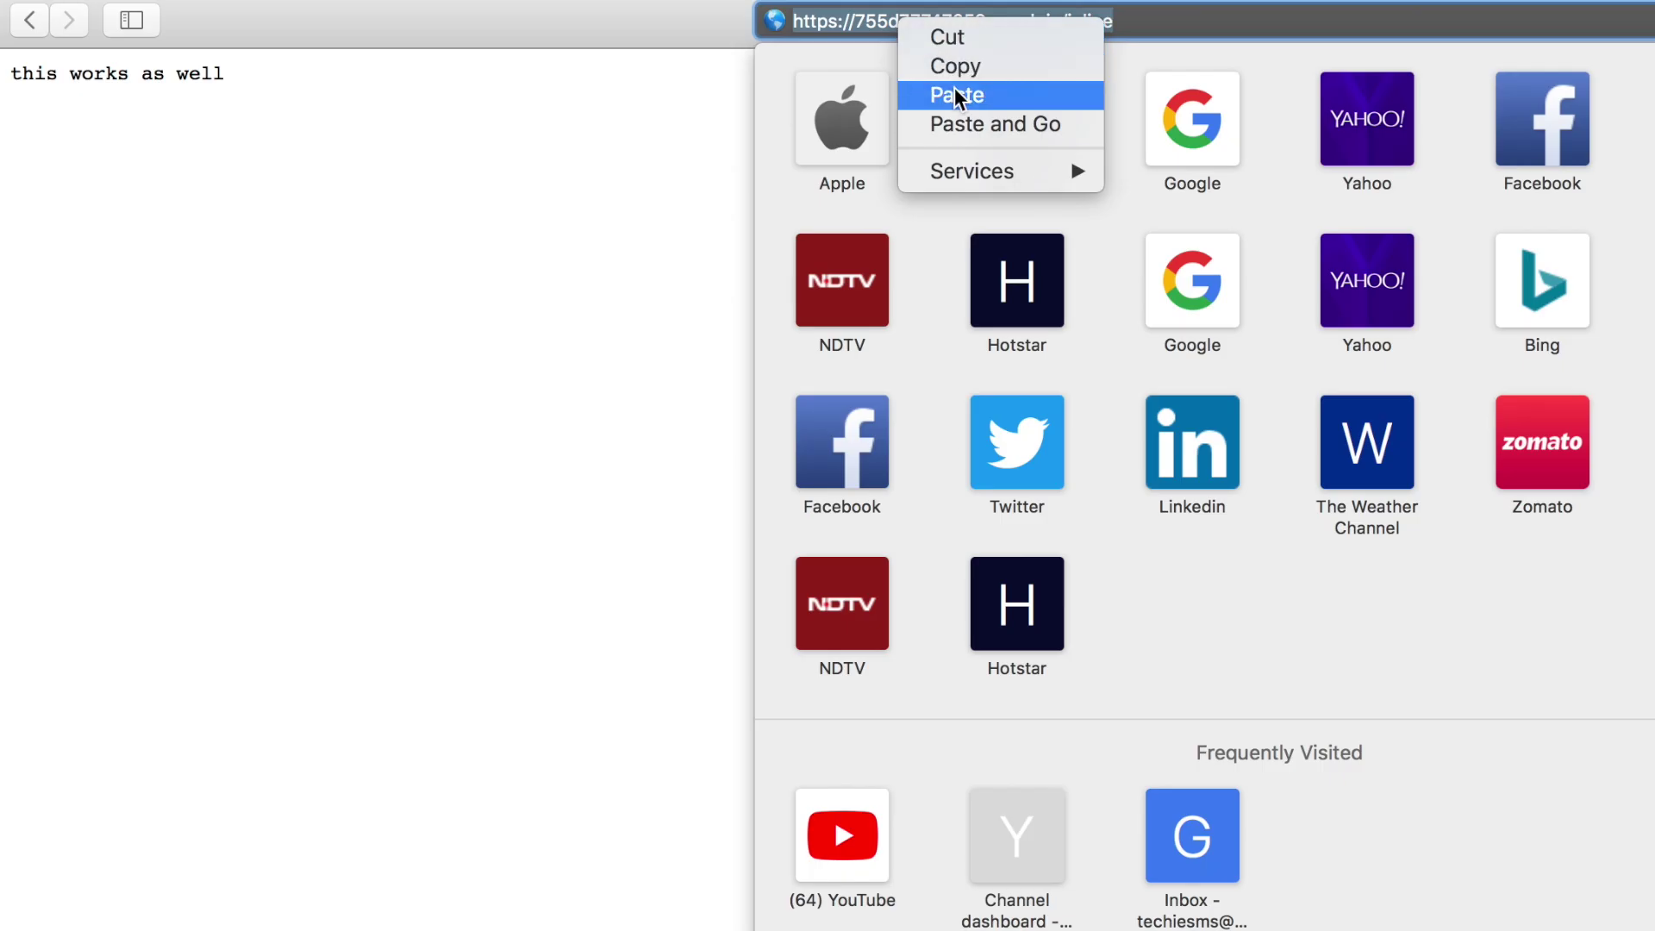
pyautogui.click(957, 95)
pyautogui.press('Return')
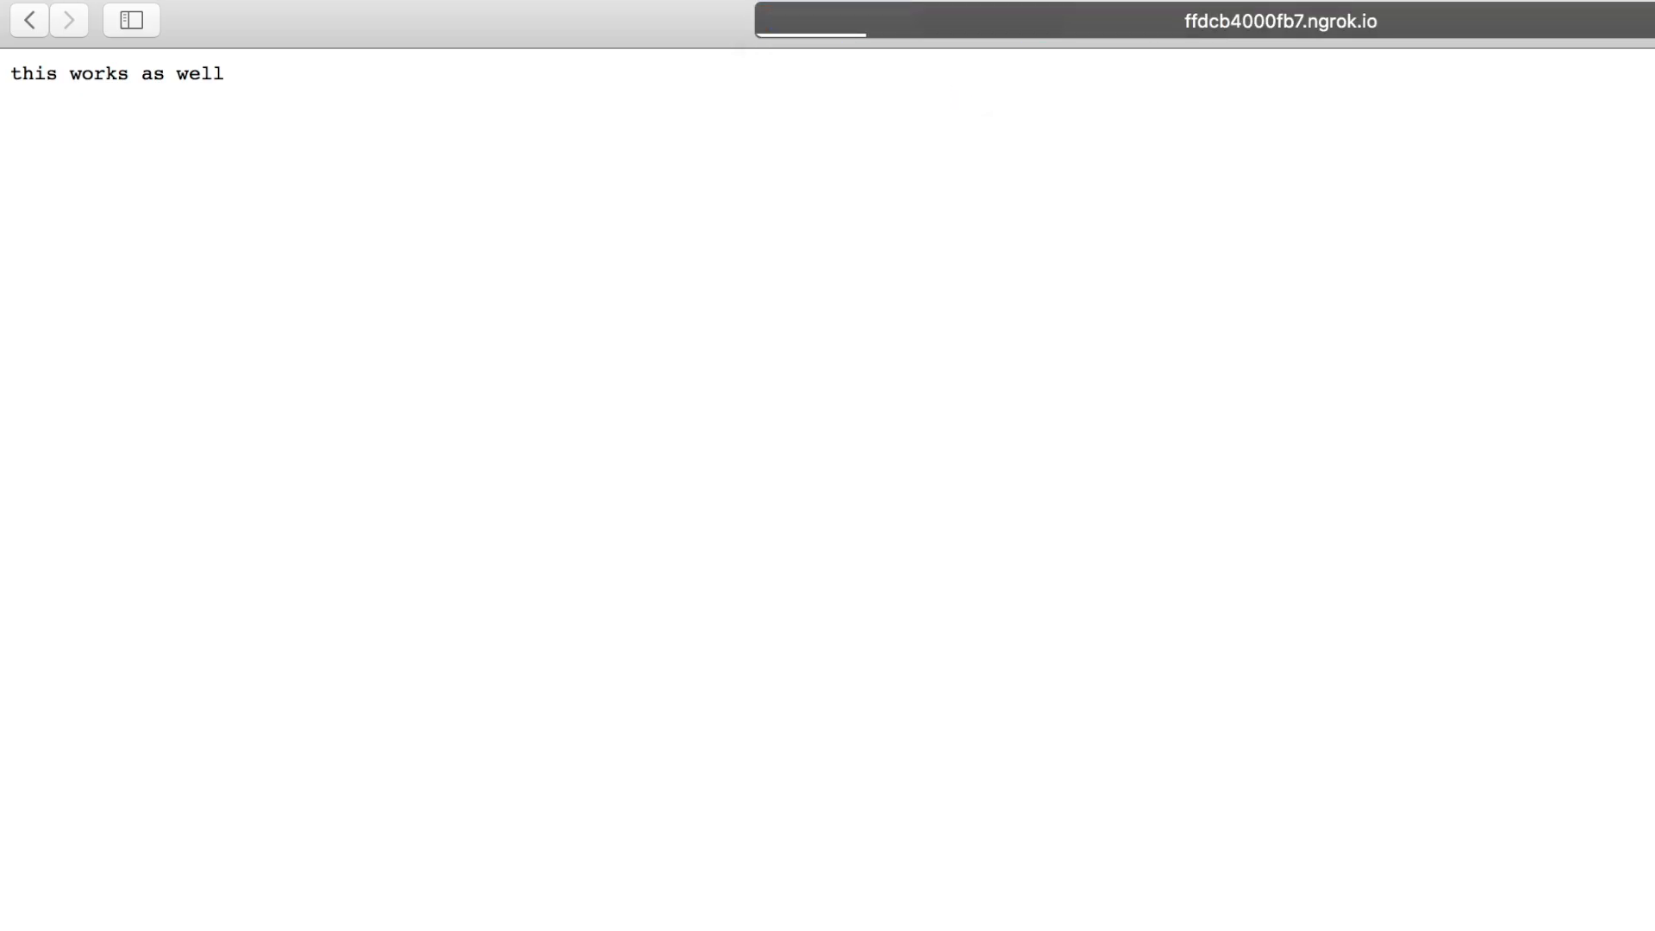
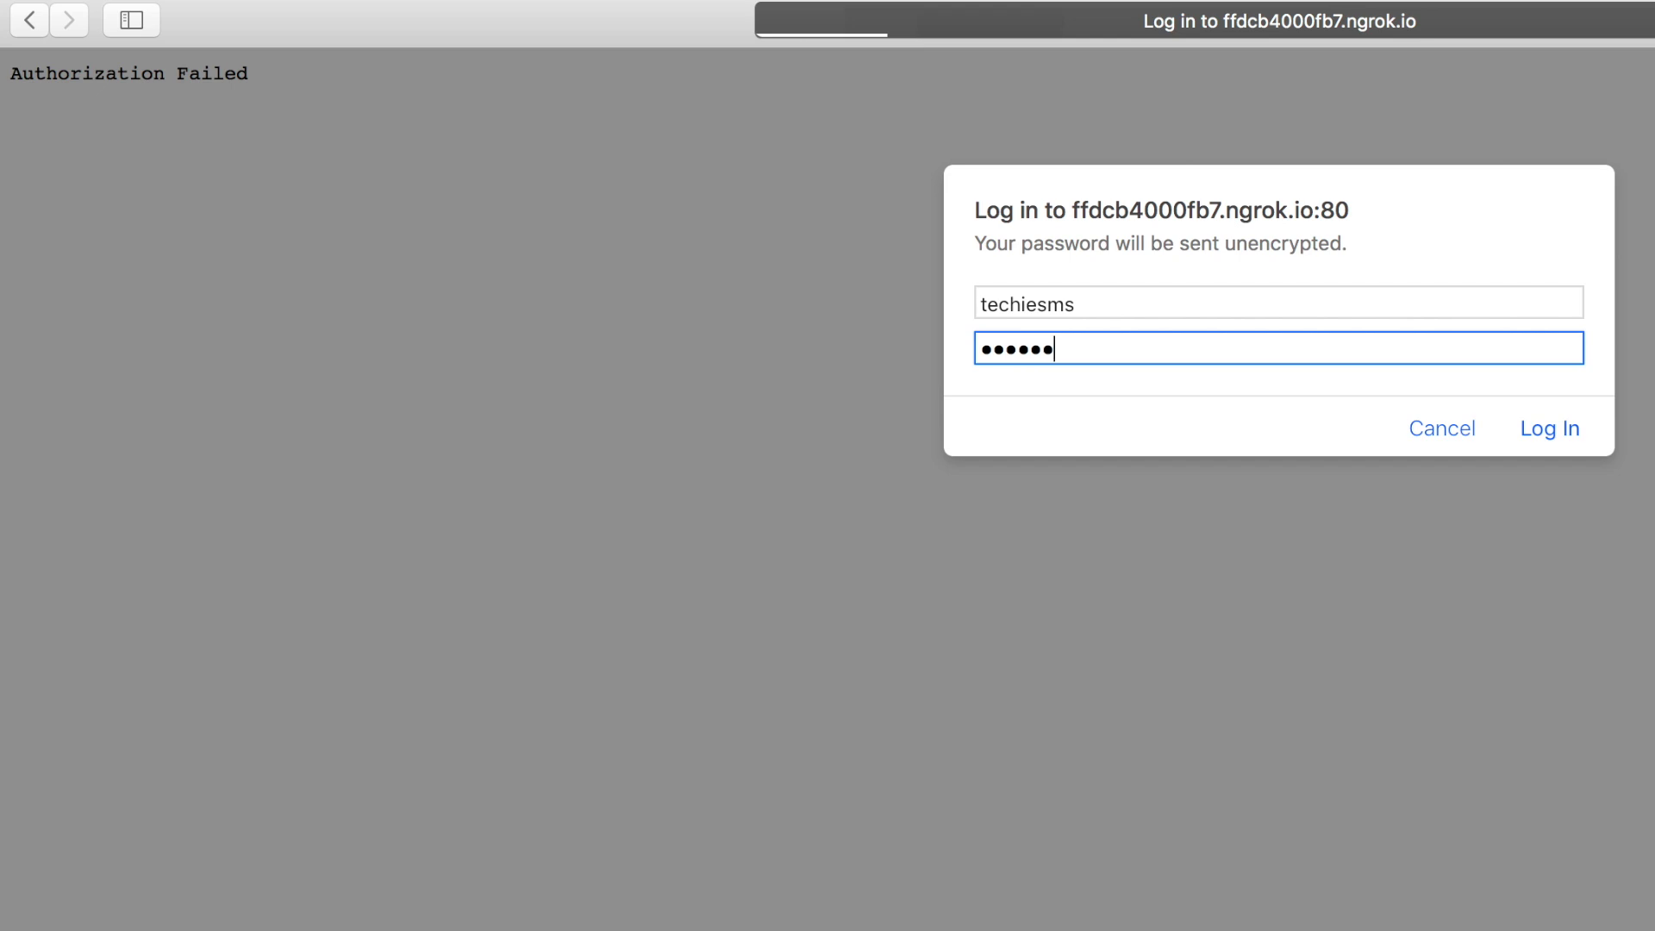
# Submit the basic-auth login, then append /inline to the ngrok URL to load 'this works as well'.
pyautogui.click(1540, 425)
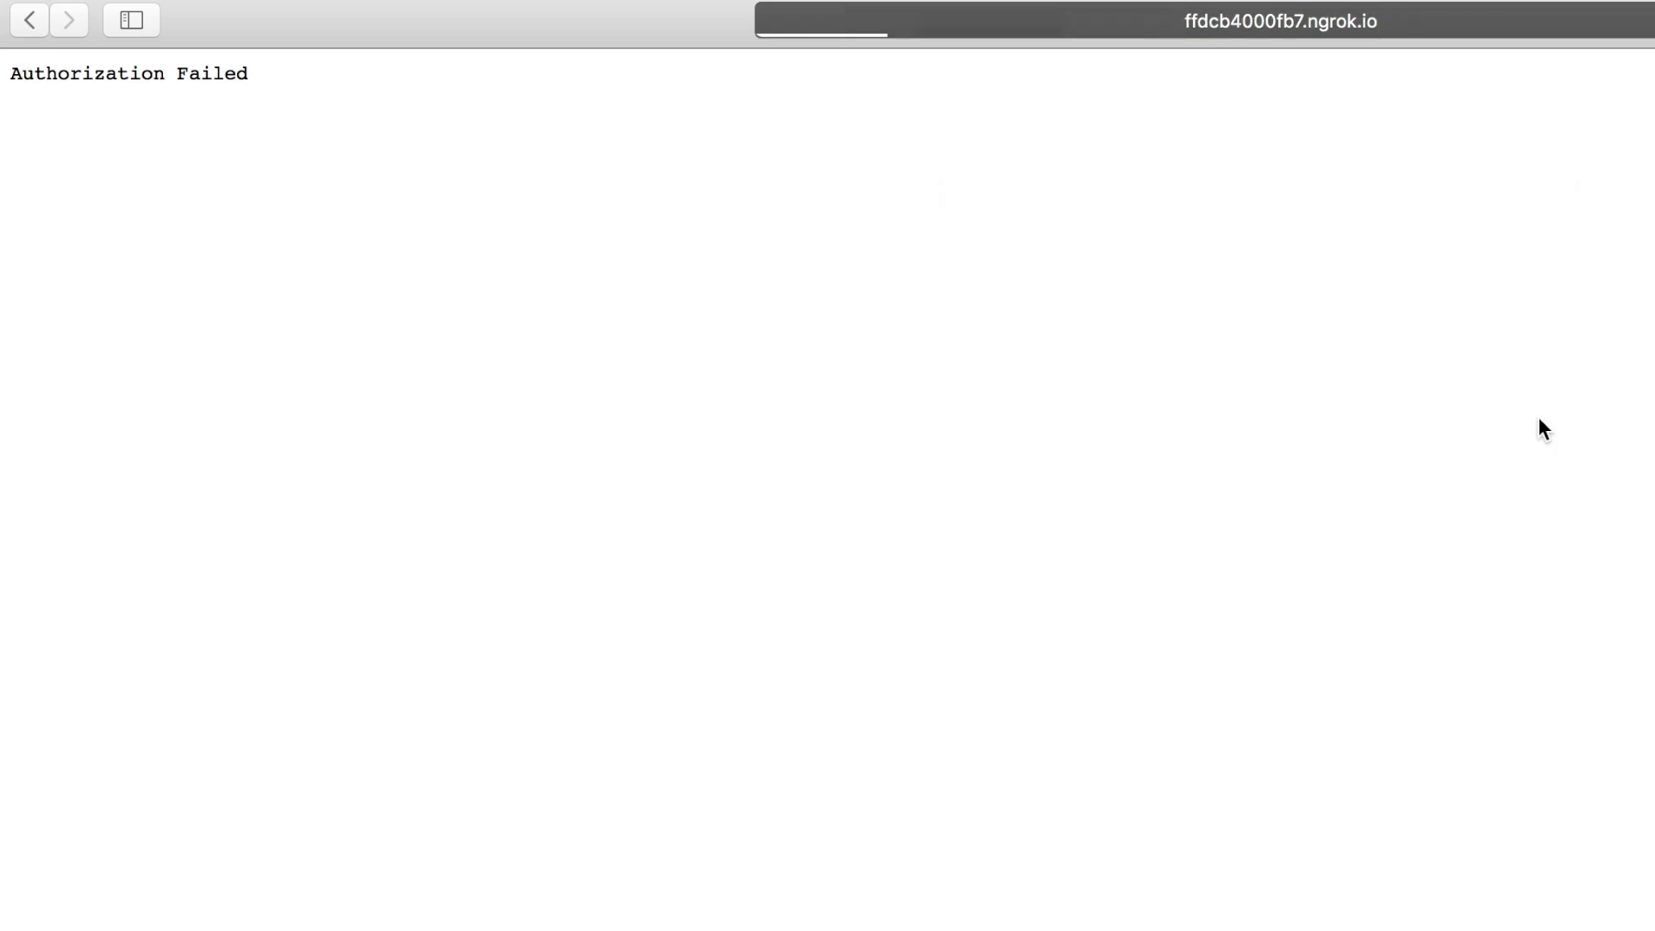
pyautogui.click(1455, 29)
pyautogui.press('Right')
pyautogui.write('/inline')
pyautogui.press('Return')
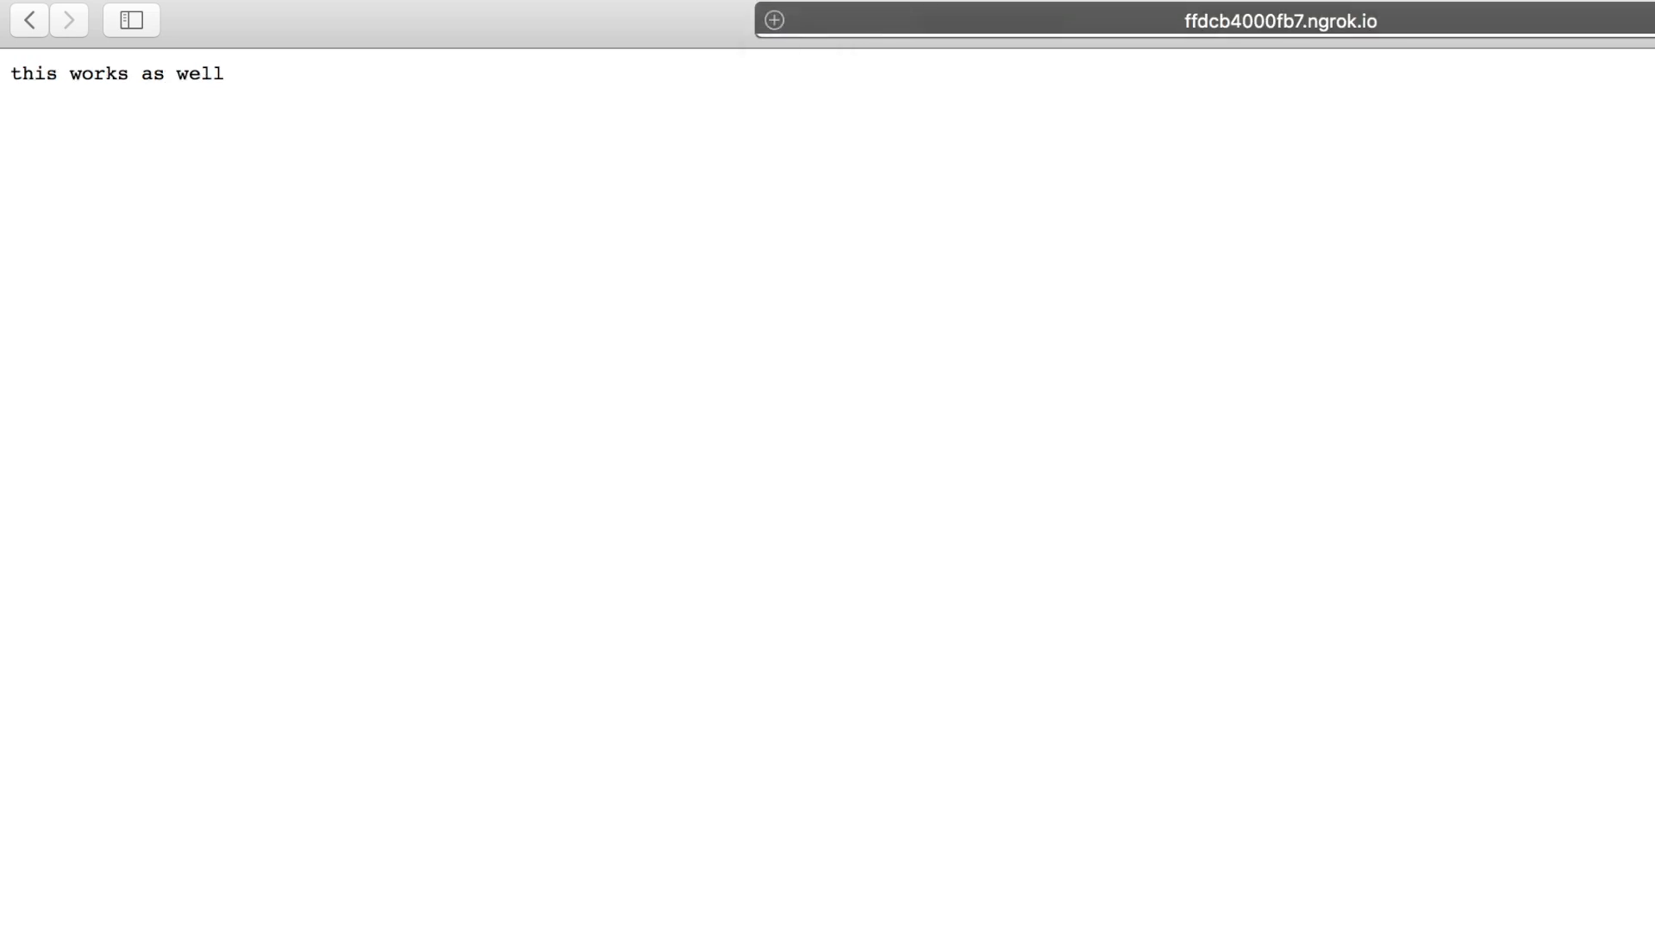